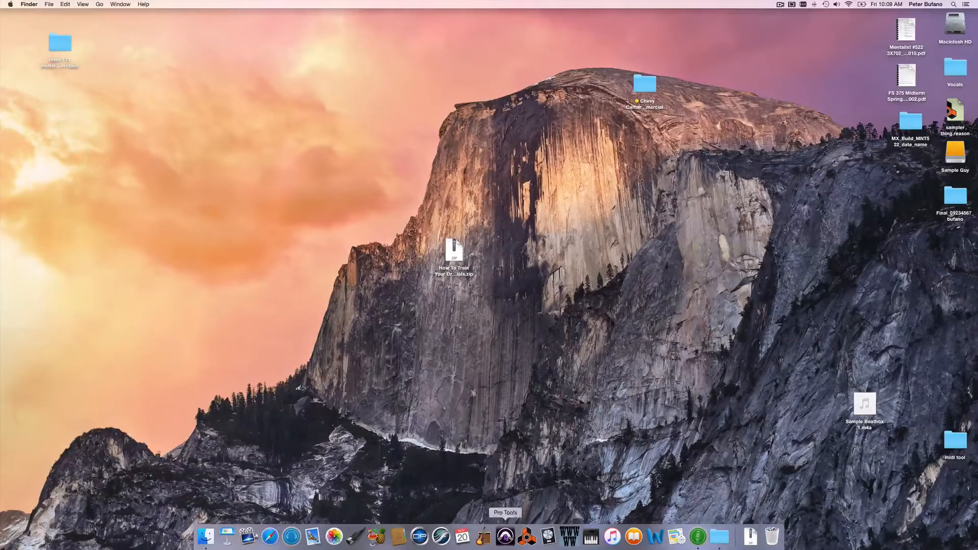
Launch Pro Tools and create a blank session at 44.1 kHz with 16-bit BWF (.WAV) audio
left_click(505, 537)
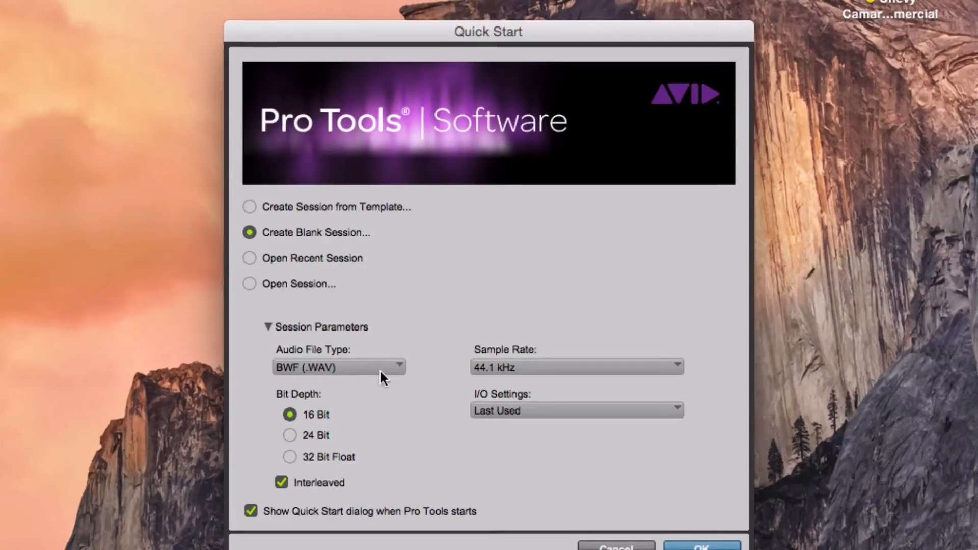
left_click(524, 368)
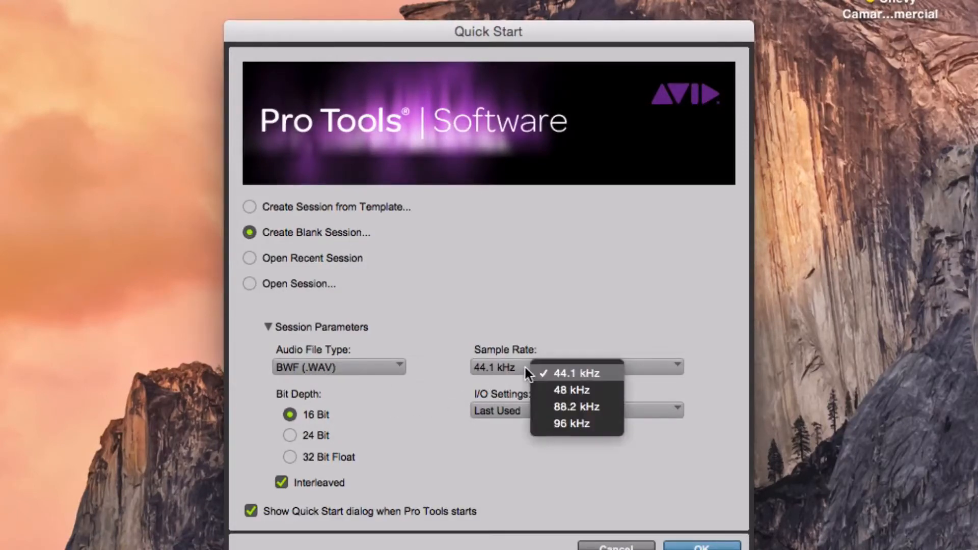
left_click(435, 341)
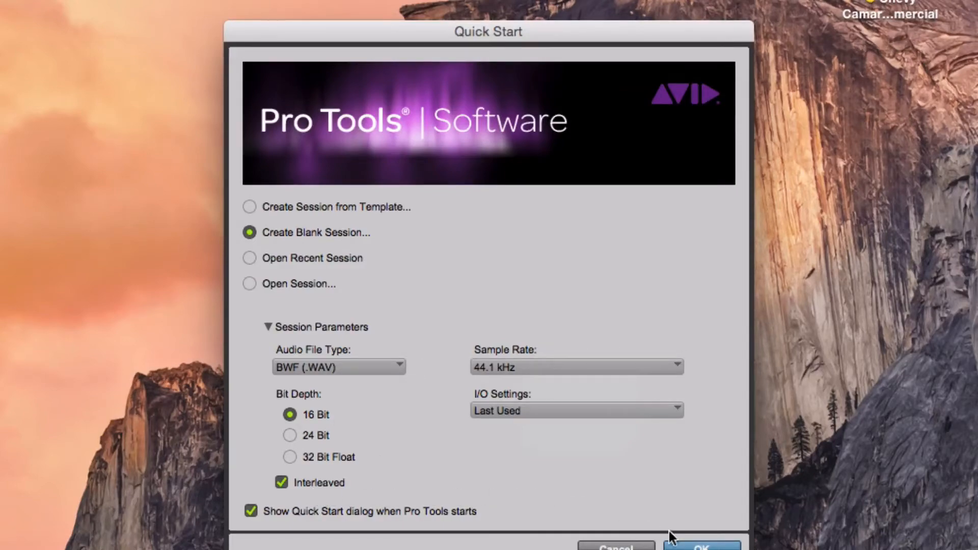
left_click(688, 546)
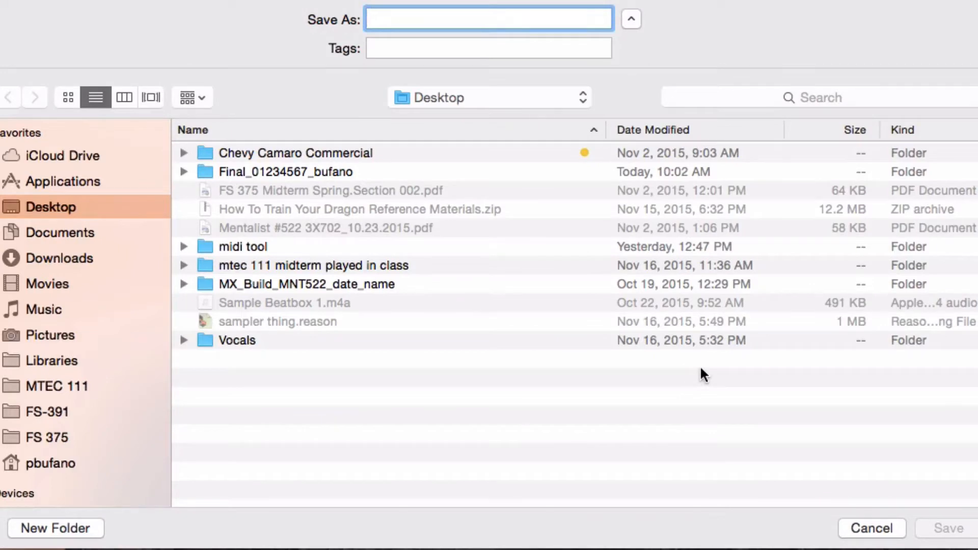
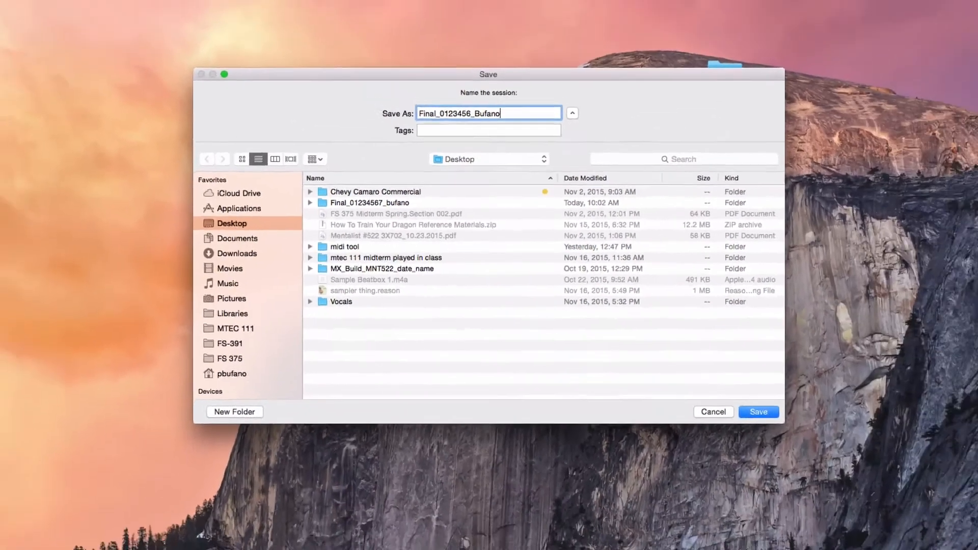
Save the session to the Desktop as 'Final_' followed by the student ID and surname
key("Return")
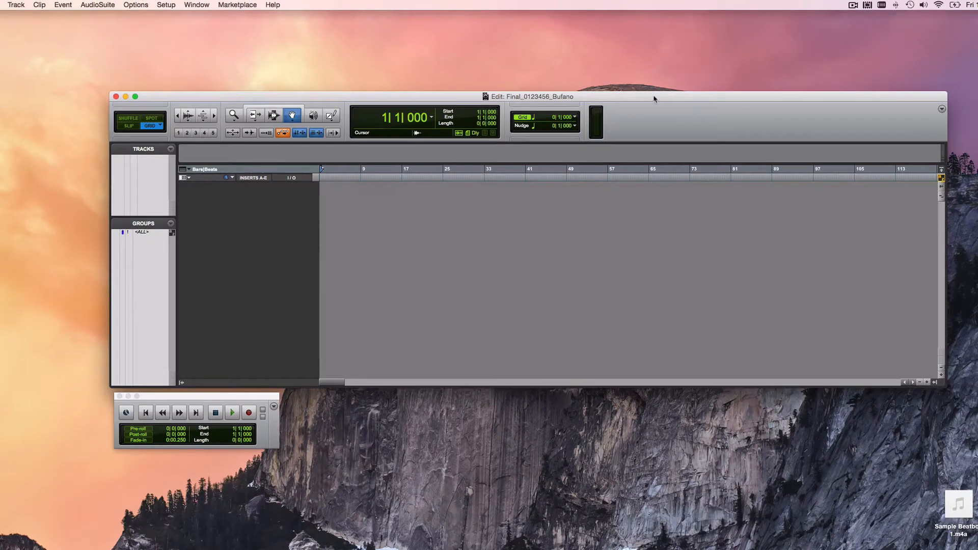
Move the Edit window up and open the New Tracks dialog with Shift+Command+N
left_click_drag(655, 99, 579, 79)
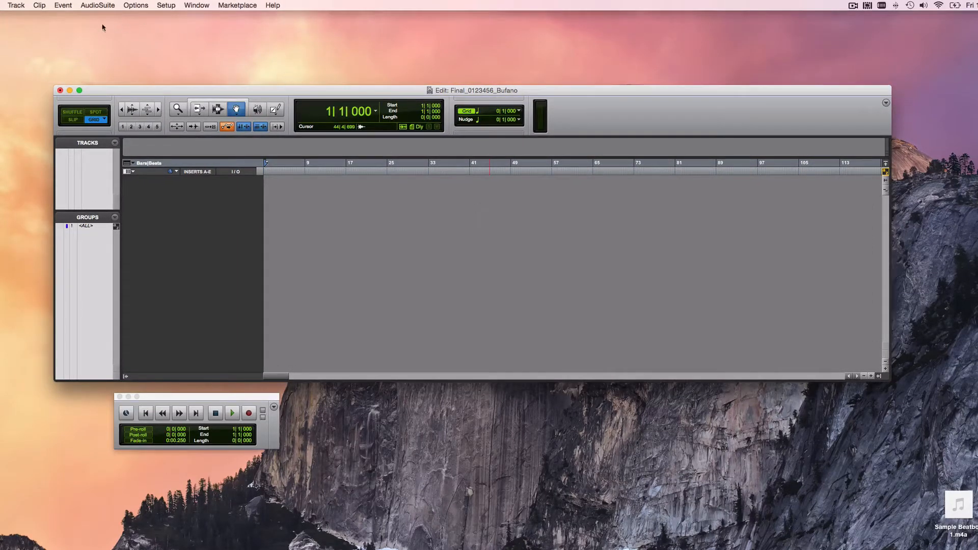
left_click(16, 5)
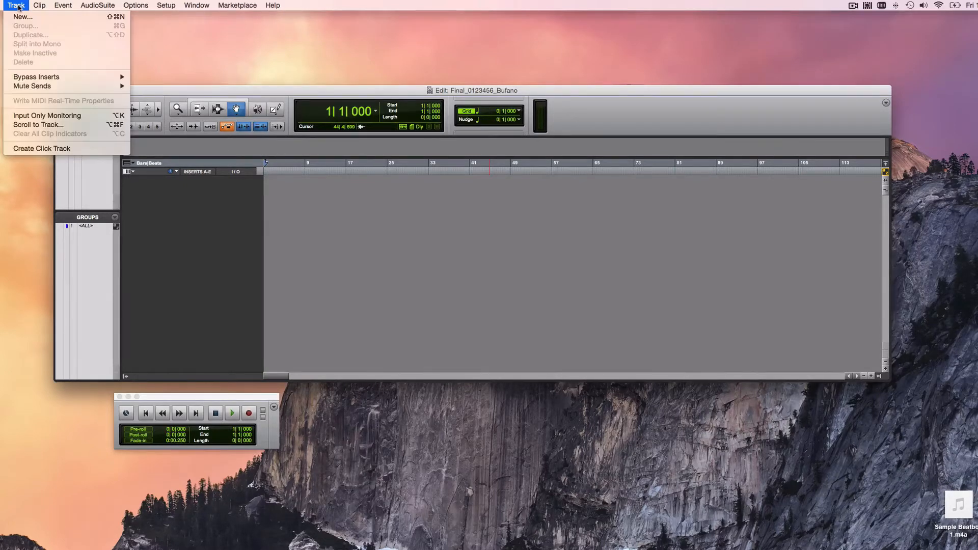
left_click(23, 17)
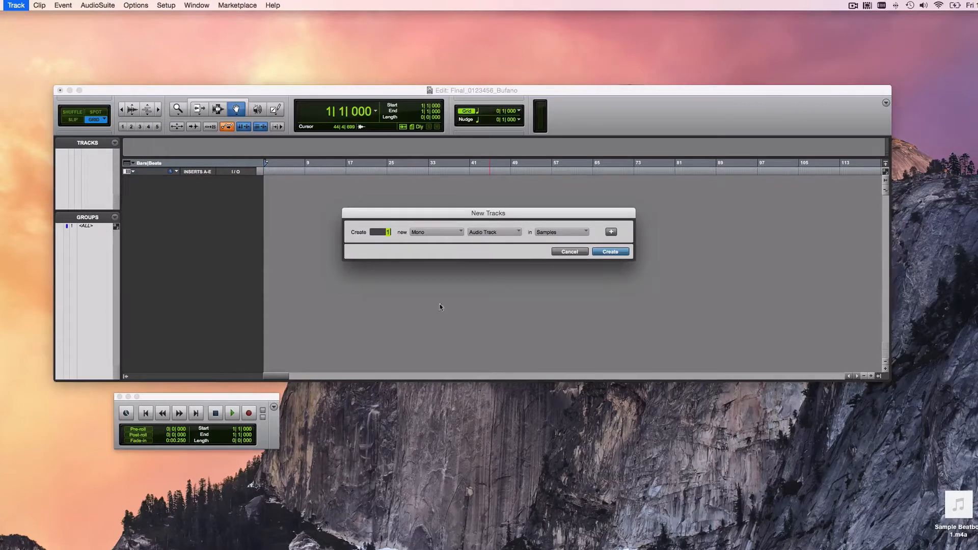
left_click(570, 251)
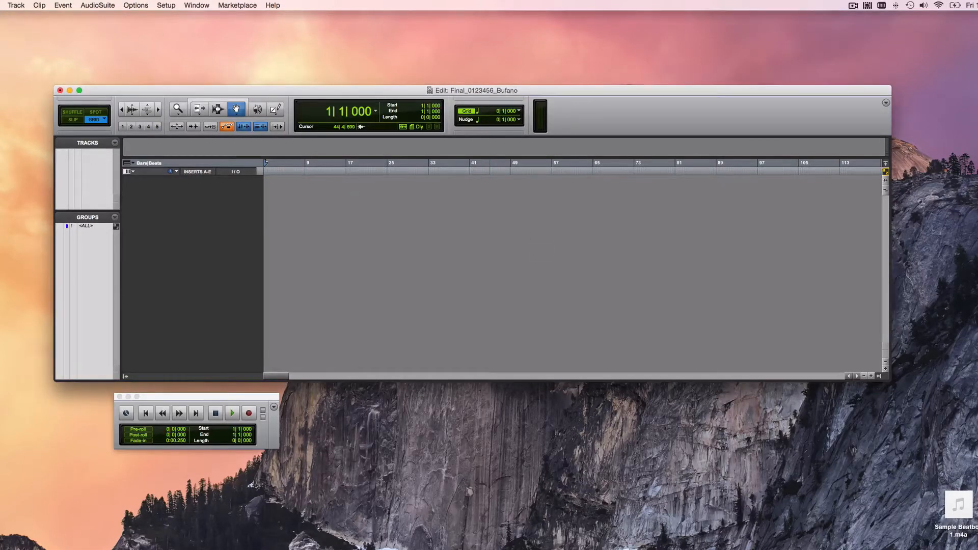
left_click(15, 6)
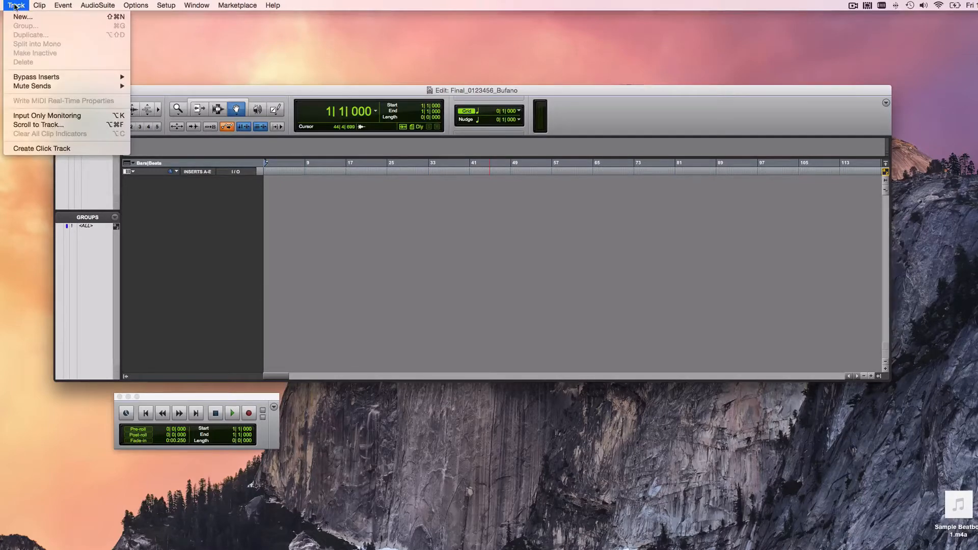
left_click(16, 5)
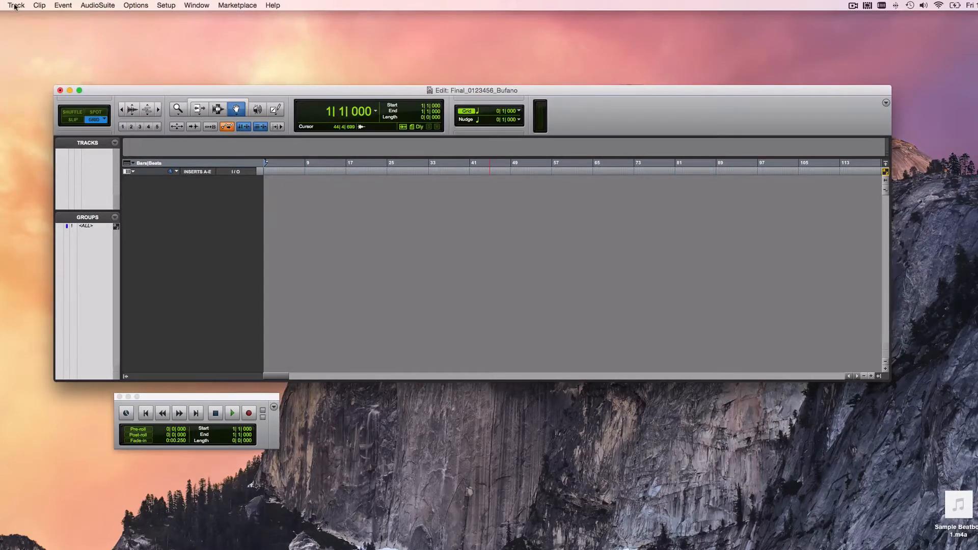
key("super+shift+n")
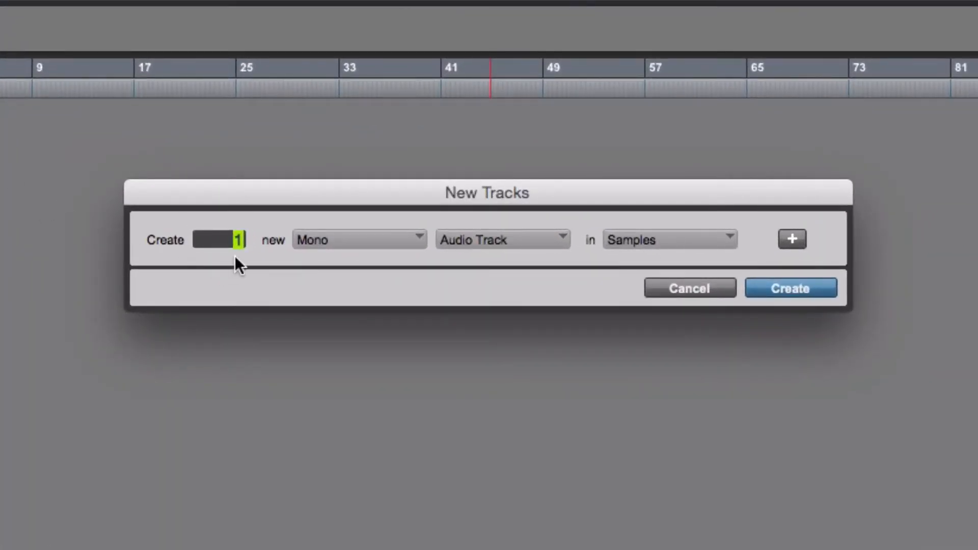
Create one MIDI track and one stereo Instrument track
left_click(512, 239)
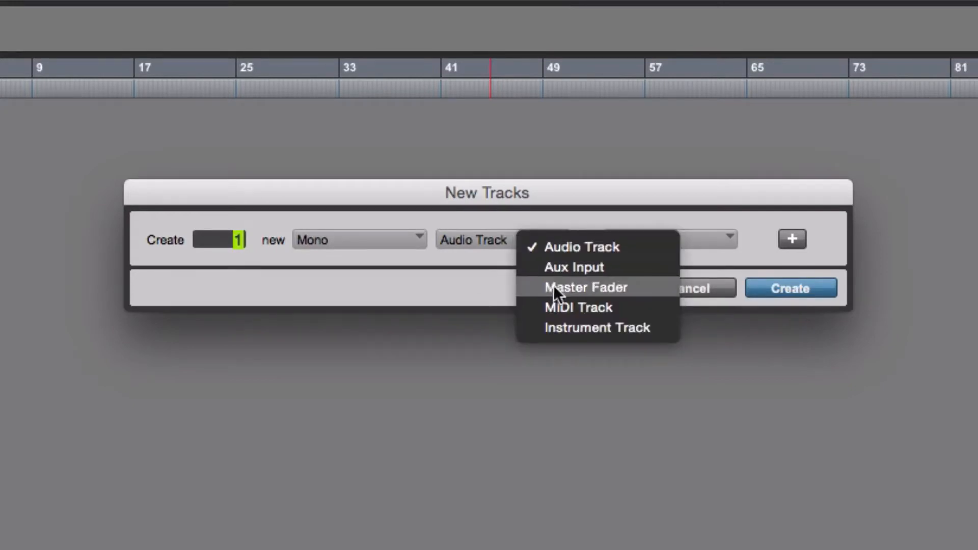
left_click(568, 307)
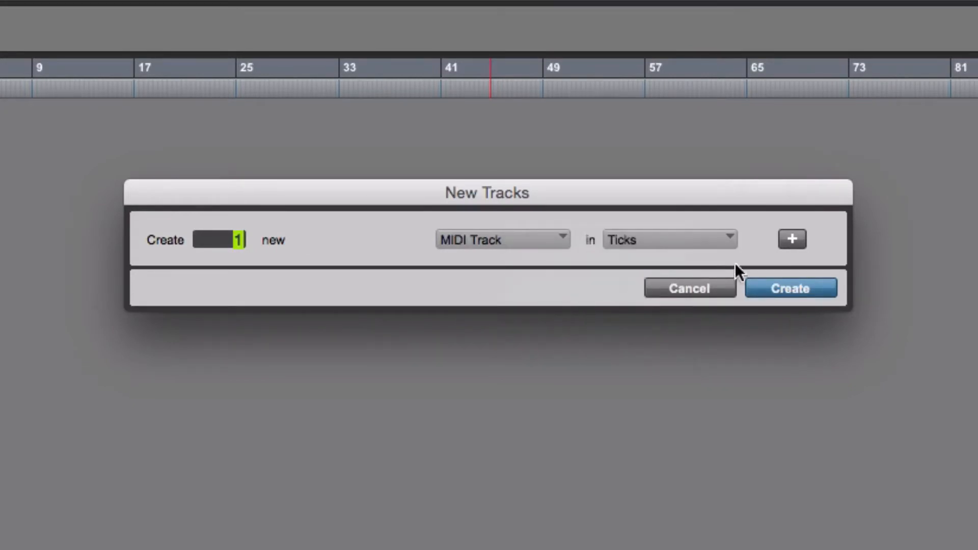
left_click(792, 239)
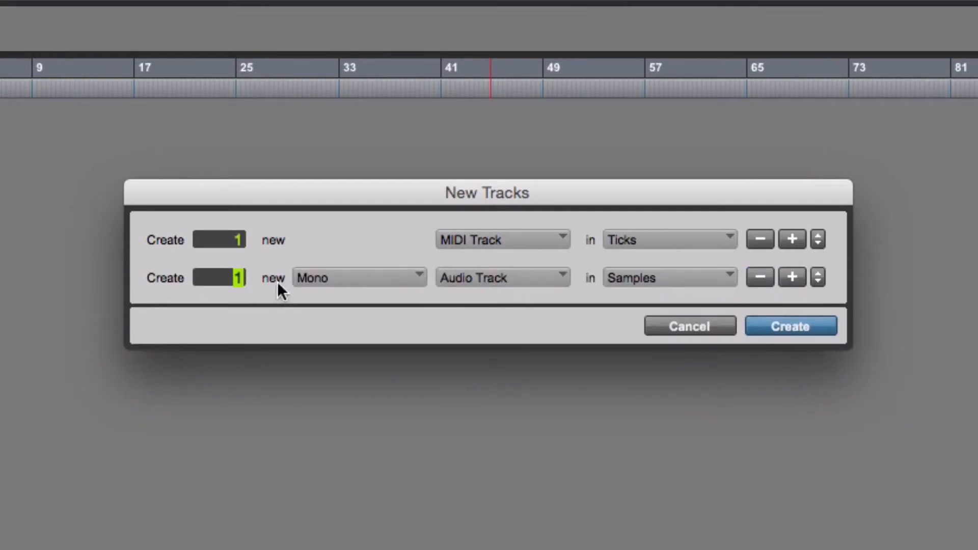
left_click(366, 275)
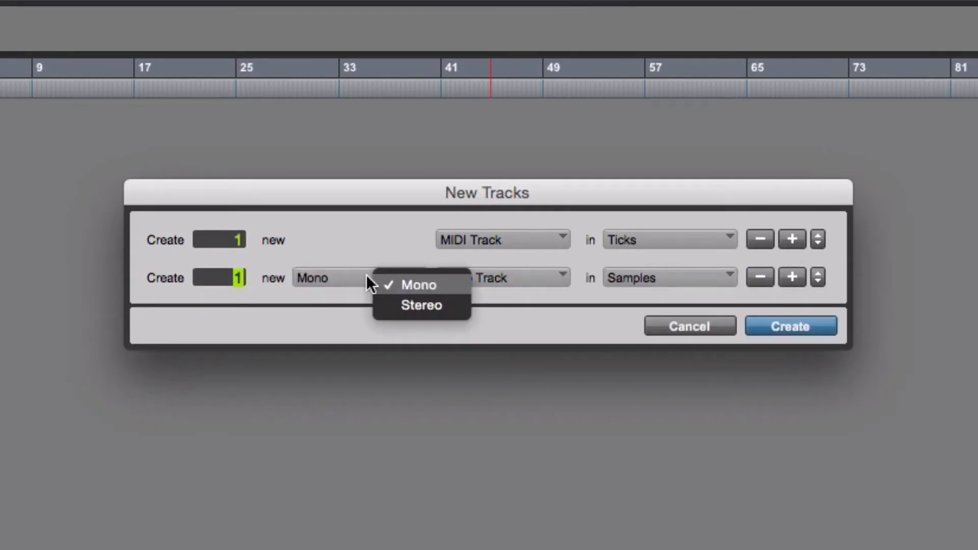
left_click(395, 304)
left_click(497, 278)
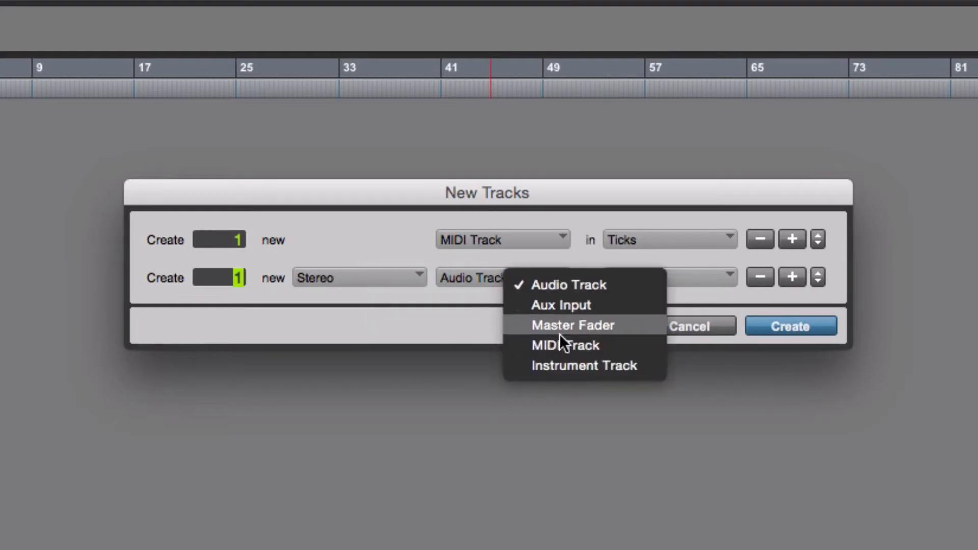
left_click(567, 359)
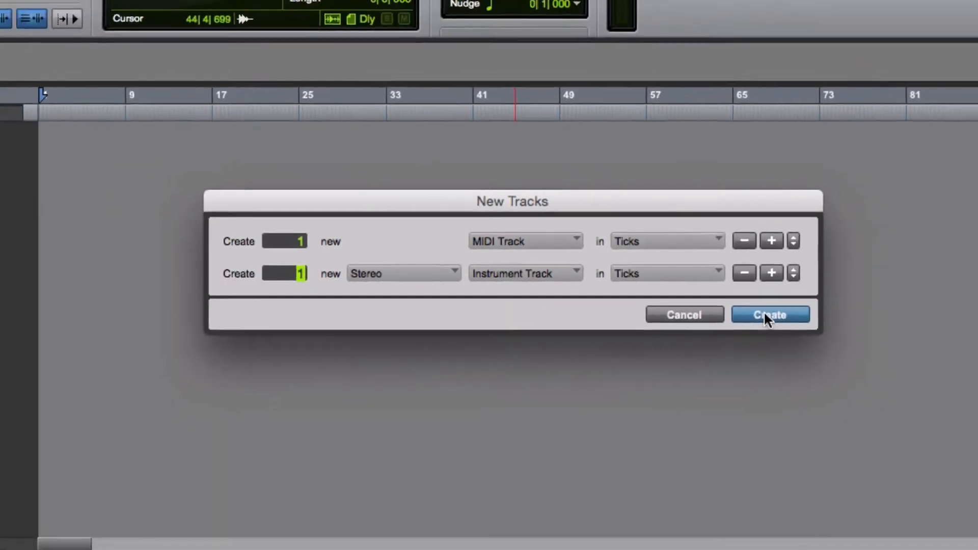
left_click(787, 326)
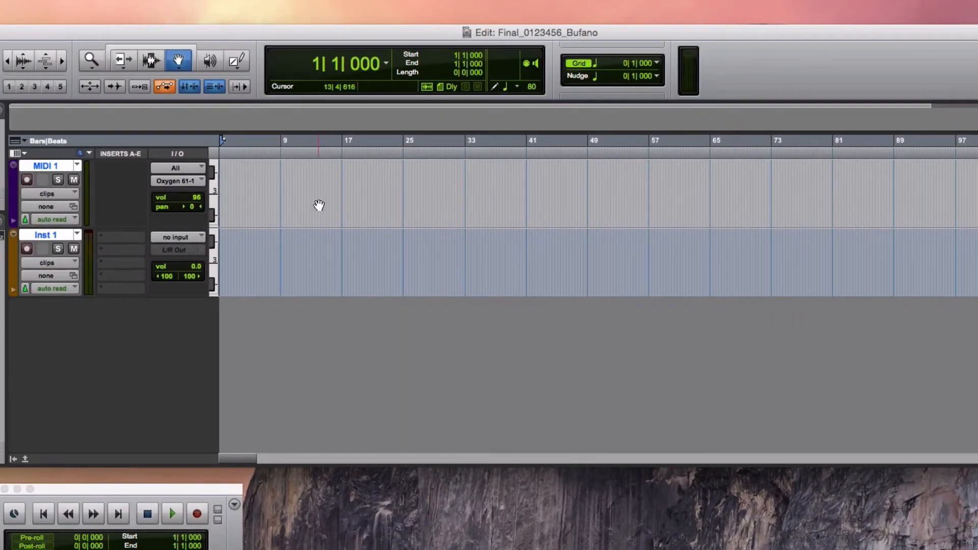
Rename MIDI 1 to 'Synth' and Inst 1 to 'Reason'
double_click(49, 166)
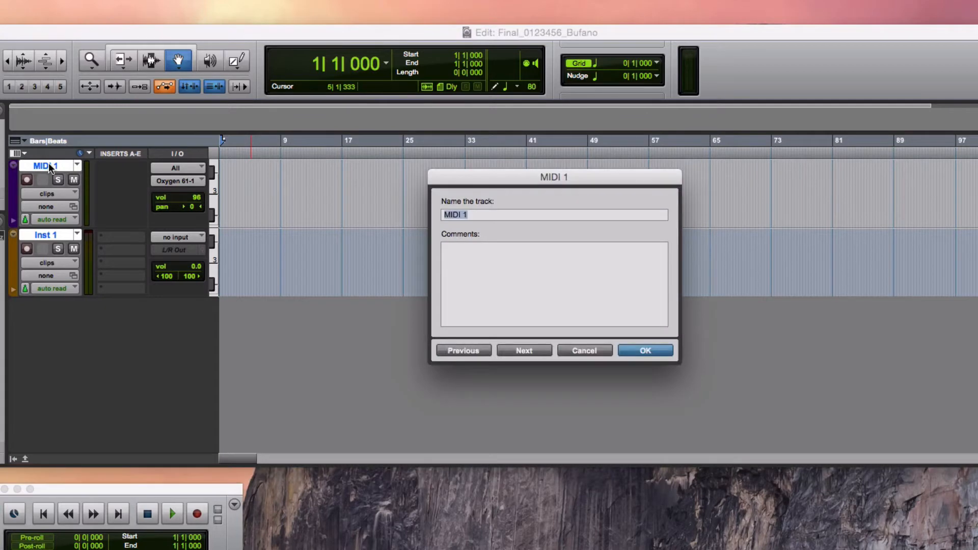
type("Synth")
left_click(533, 349)
type("Reason")
left_click(645, 349)
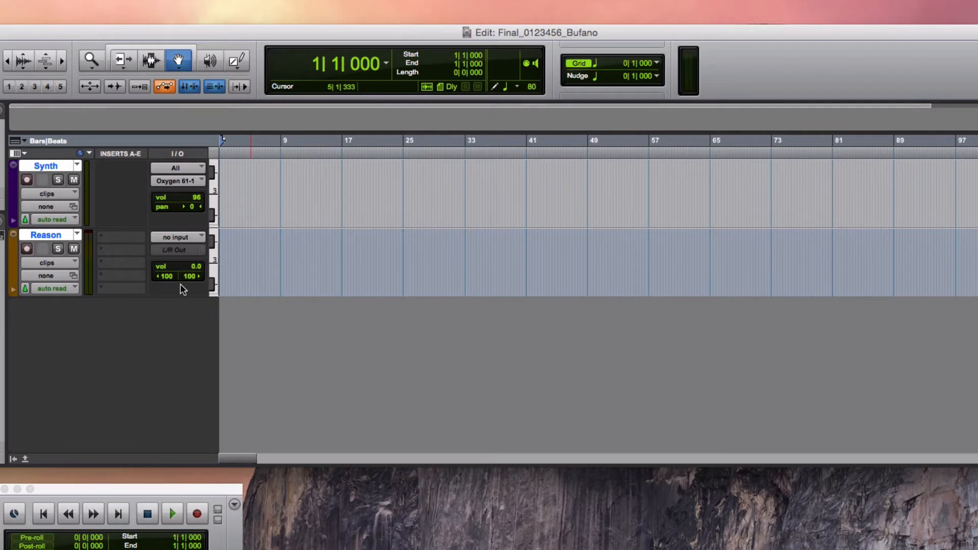
left_click(179, 249)
mouse_move(203, 251)
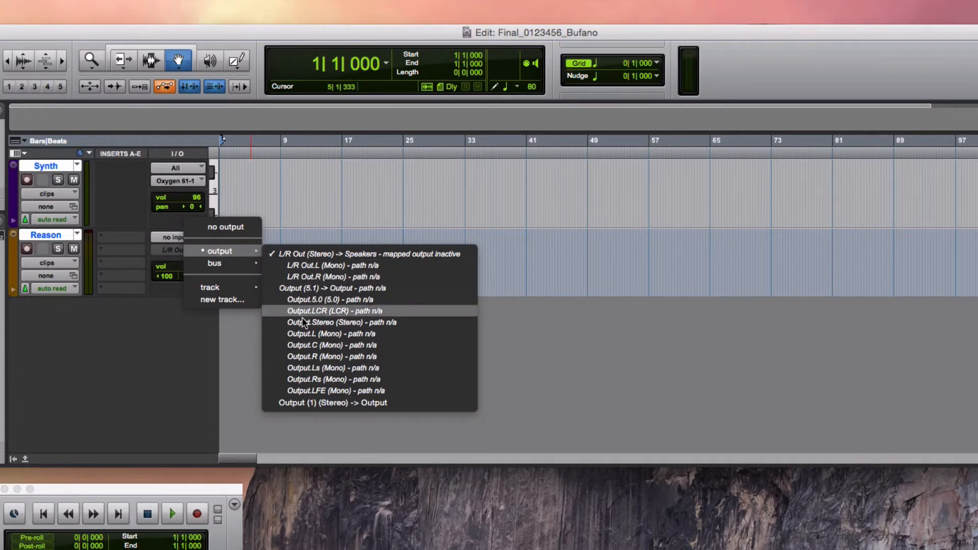
Route the Reason track's output to Output (1) (Stereo)
left_click(338, 402)
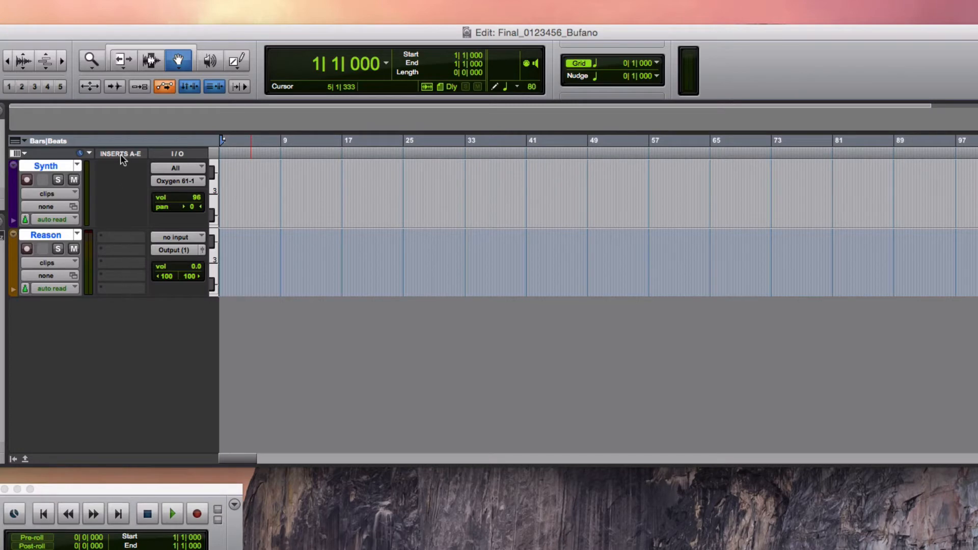
Show the Inserts A-E column and make the Reason track slightly taller
left_click(23, 152)
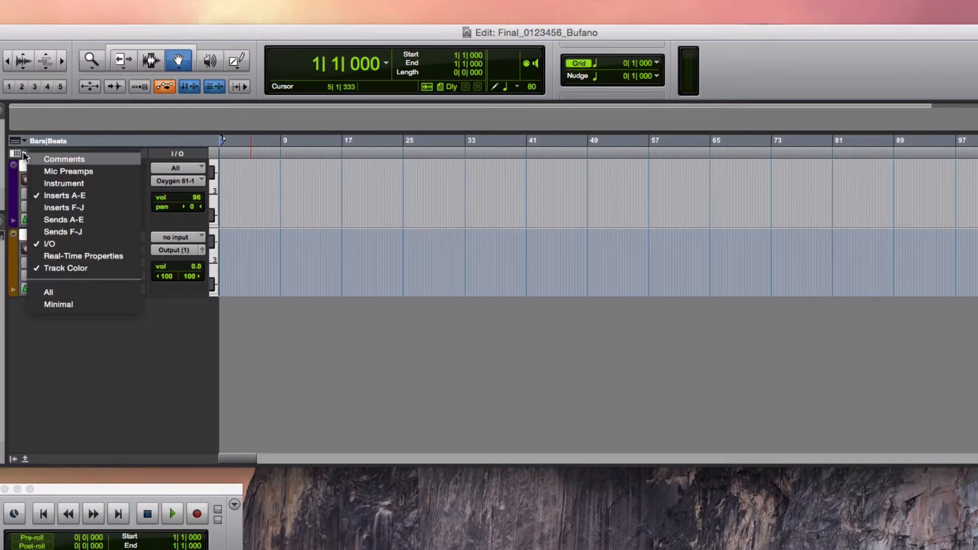
left_click(76, 195)
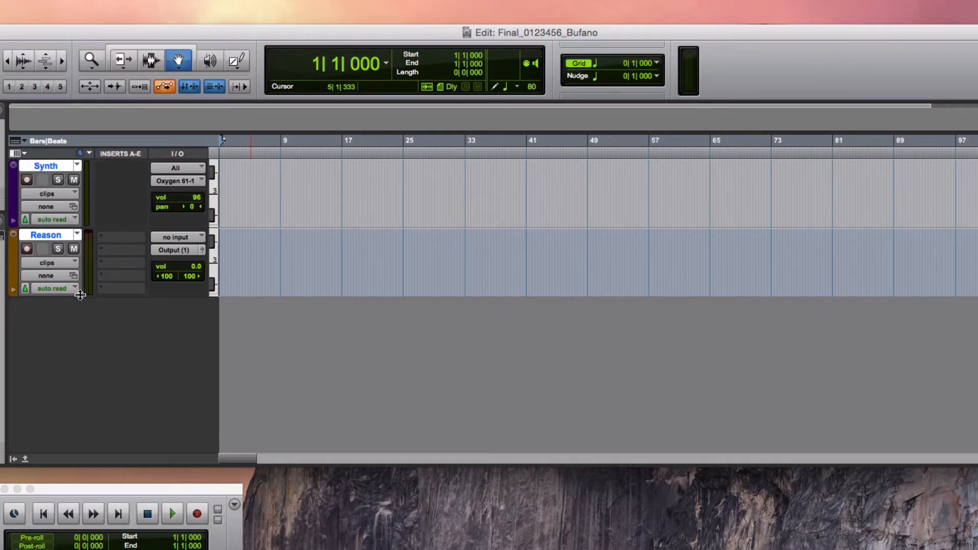
mouse_move(80, 294)
left_mouse_down()
mouse_move(85, 271)
mouse_move(85, 314)
mouse_move(89, 268)
mouse_move(87, 310)
left_mouse_up()
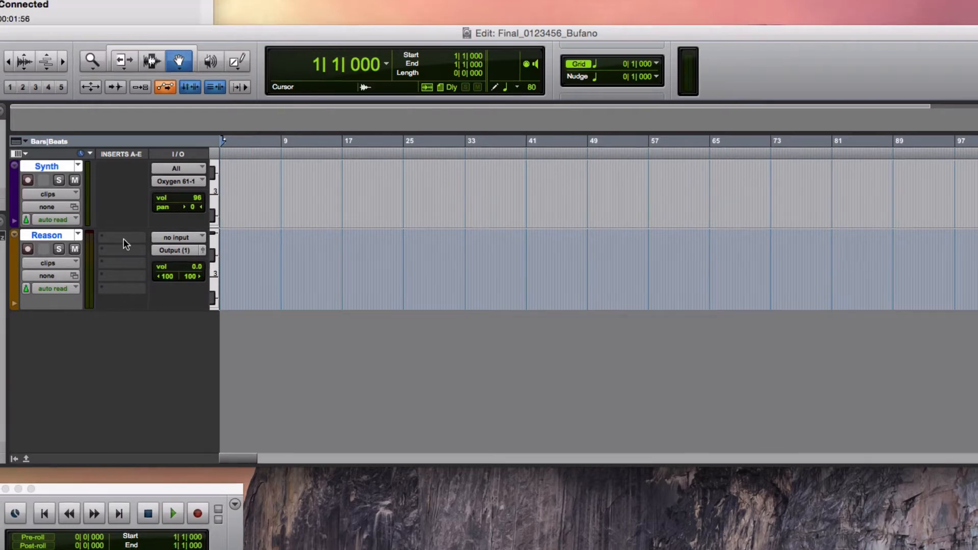
Insert the Reason (stereo) instrument plug-in on the Reason track's first insert slot
left_click(124, 238)
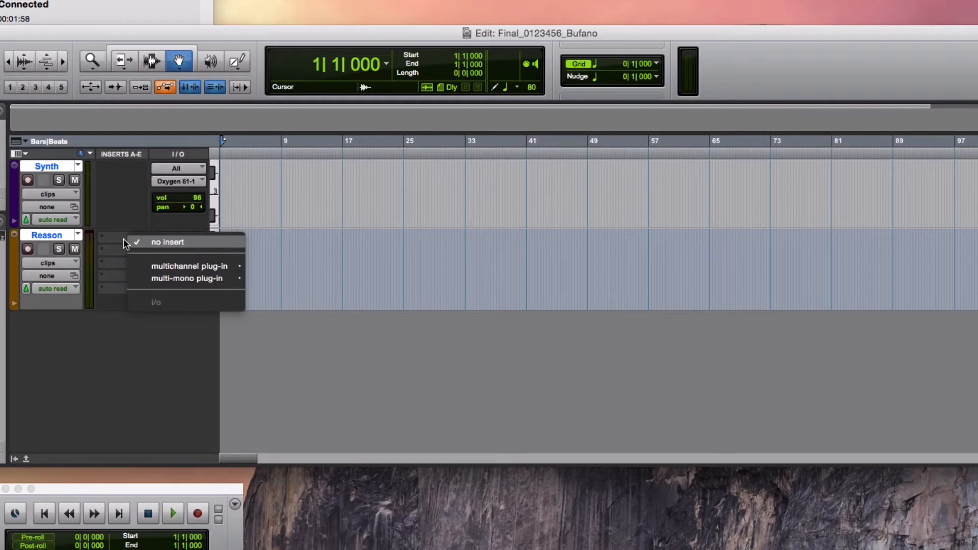
mouse_move(168, 268)
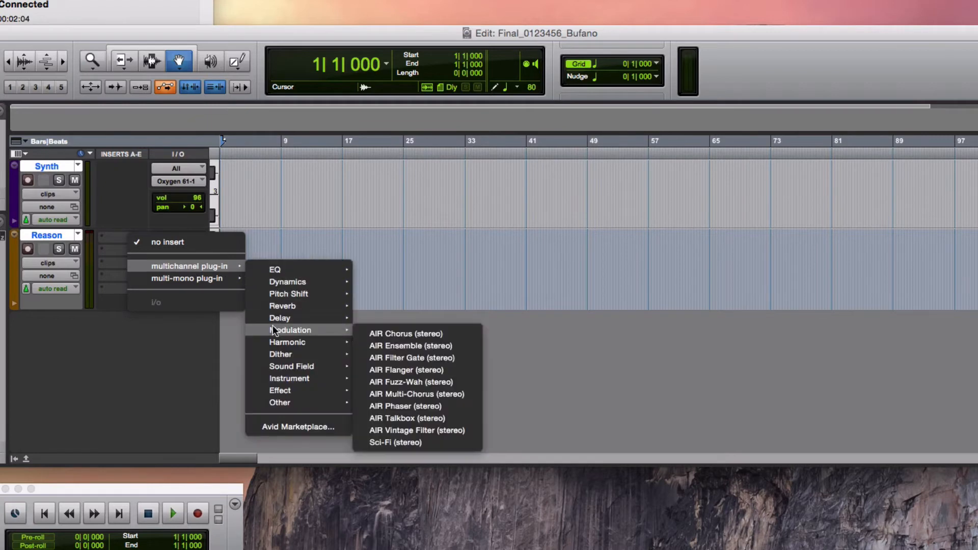
mouse_move(289, 381)
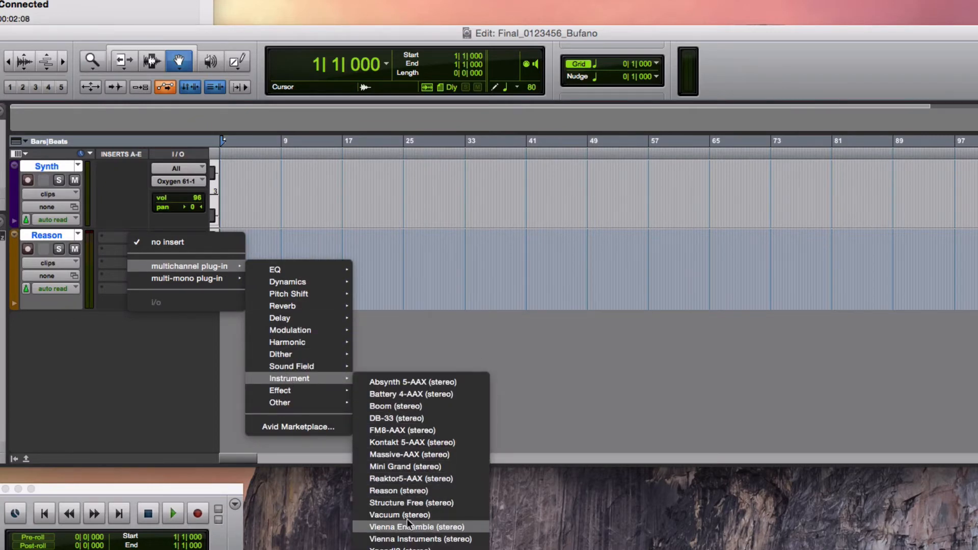
left_click(404, 492)
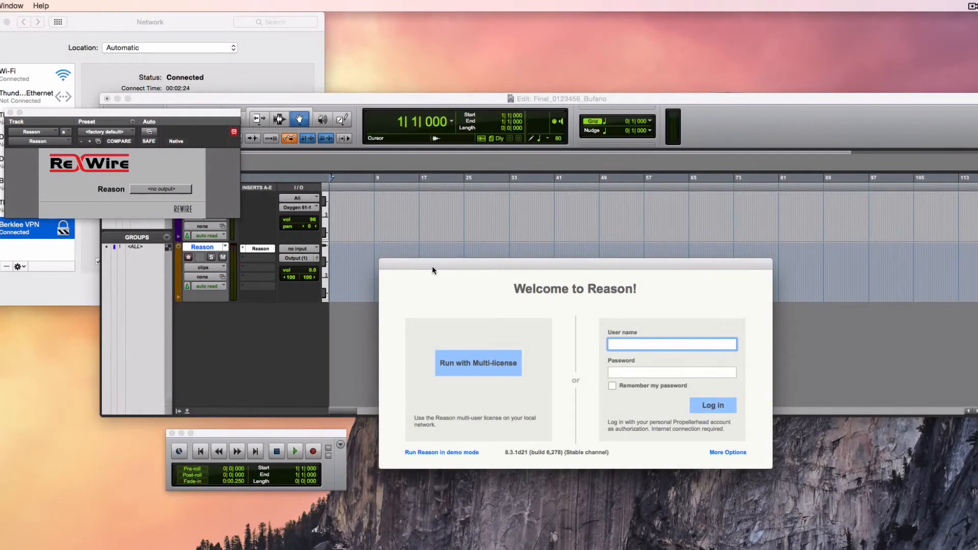
Run Reason with the multi-license to open an untitled song
left_click(480, 355)
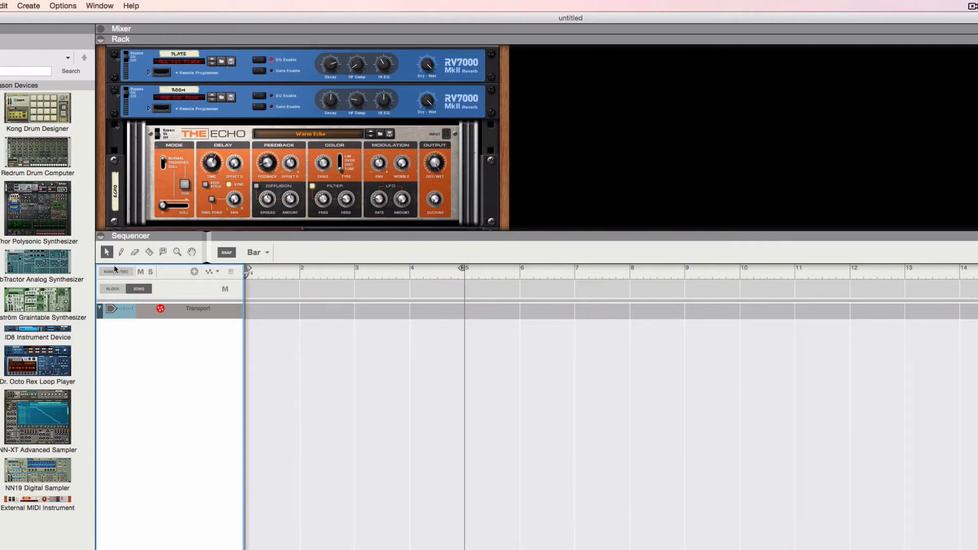
Collapse the sequencer, delete the DDL-1, The Echo and both RV7000 reverbs, then open Preferences
left_click(101, 237)
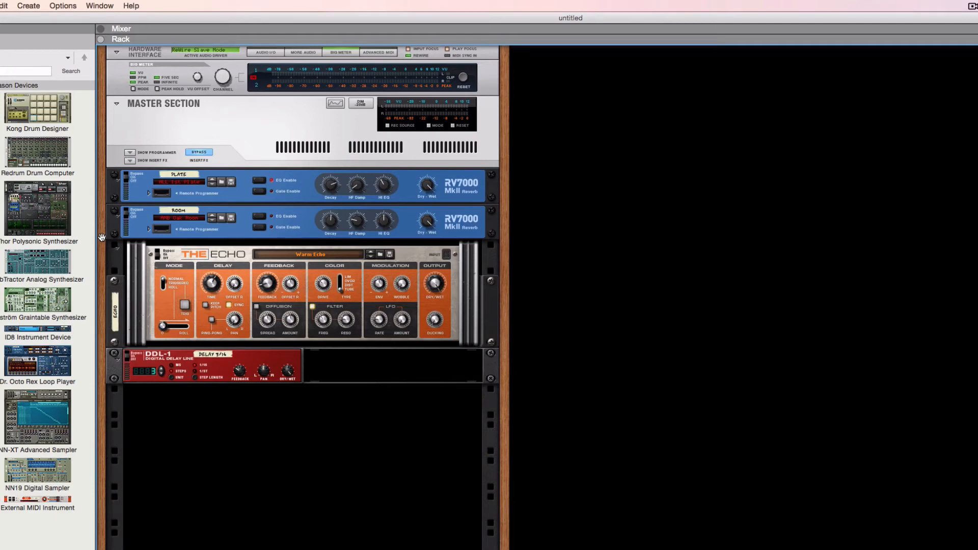
left_click(278, 363)
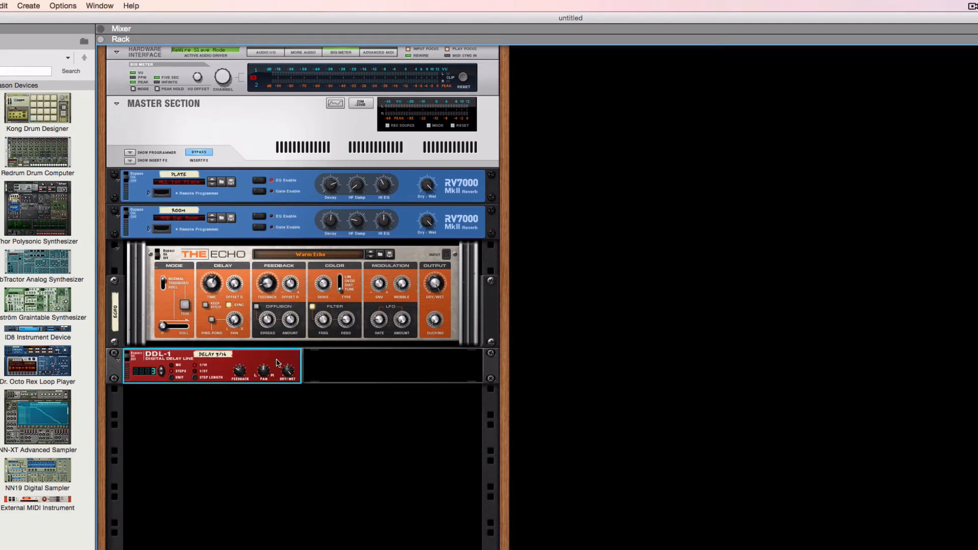
left_click(235, 254, "shift")
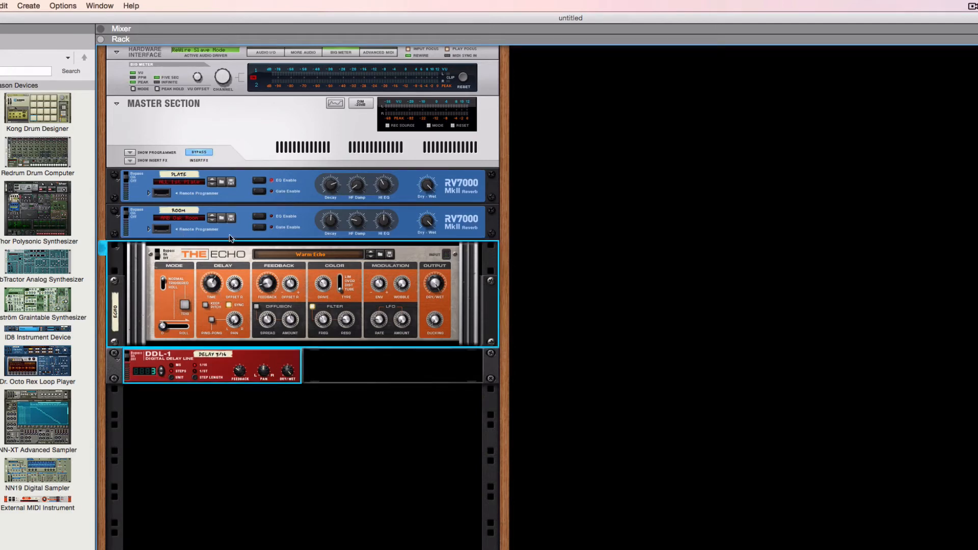
left_click(242, 209, "shift")
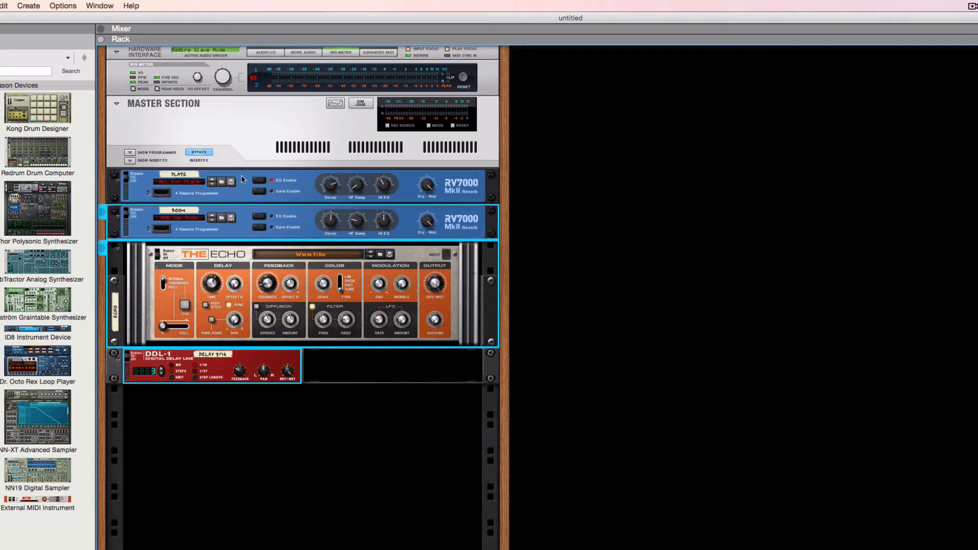
left_click(242, 179, "shift")
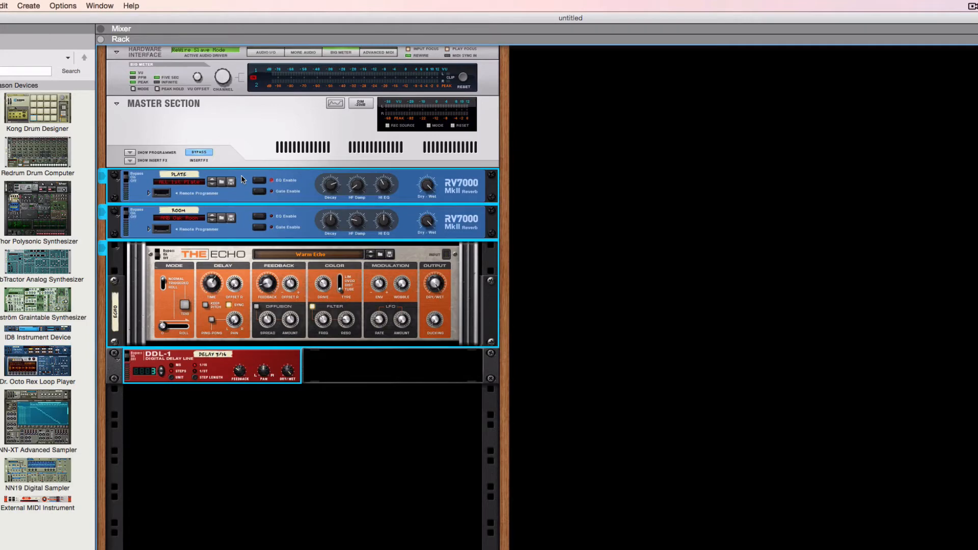
key("Delete")
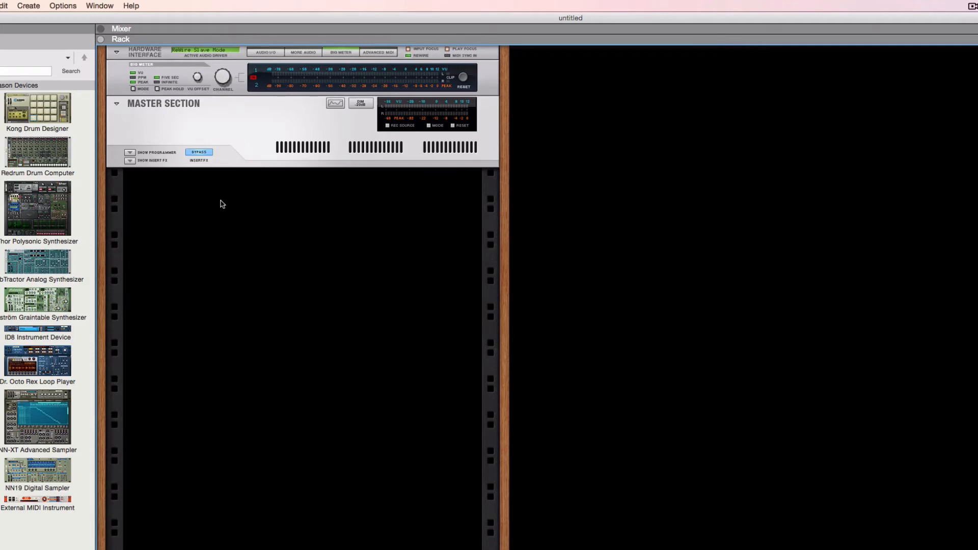
key("super+comma")
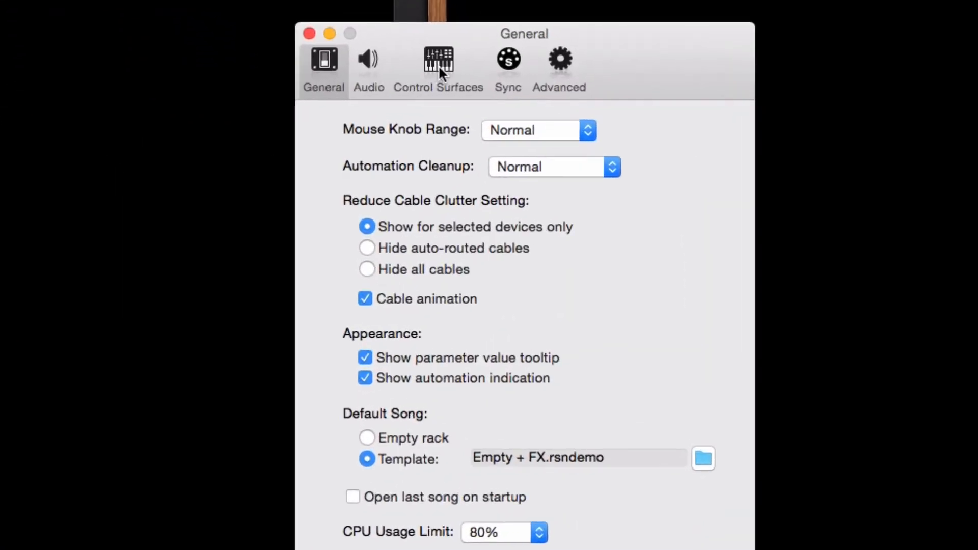
Review Control Surfaces, toggling the Oxygen 25 keyboard on then off, and close Preferences
left_click(438, 71)
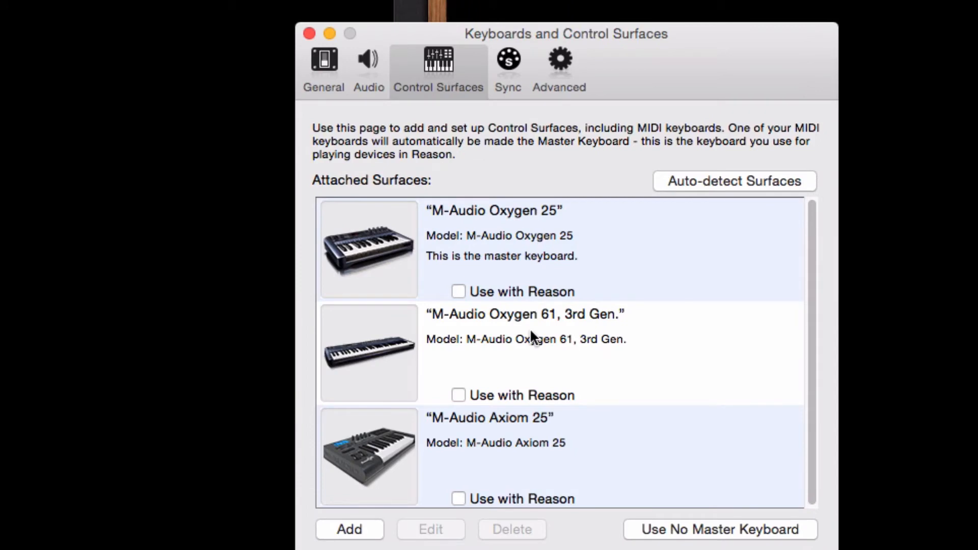
scroll(530, 330, "down", 1)
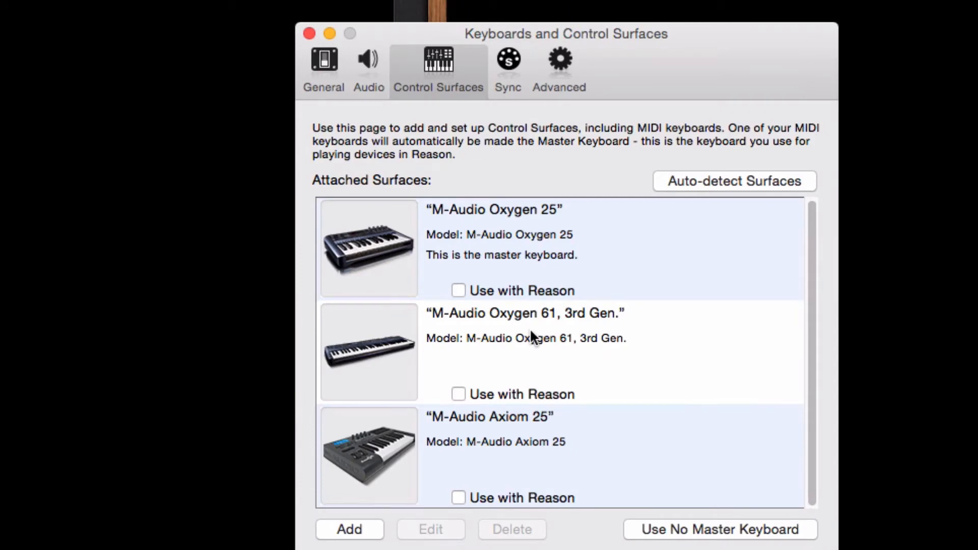
left_click(458, 290)
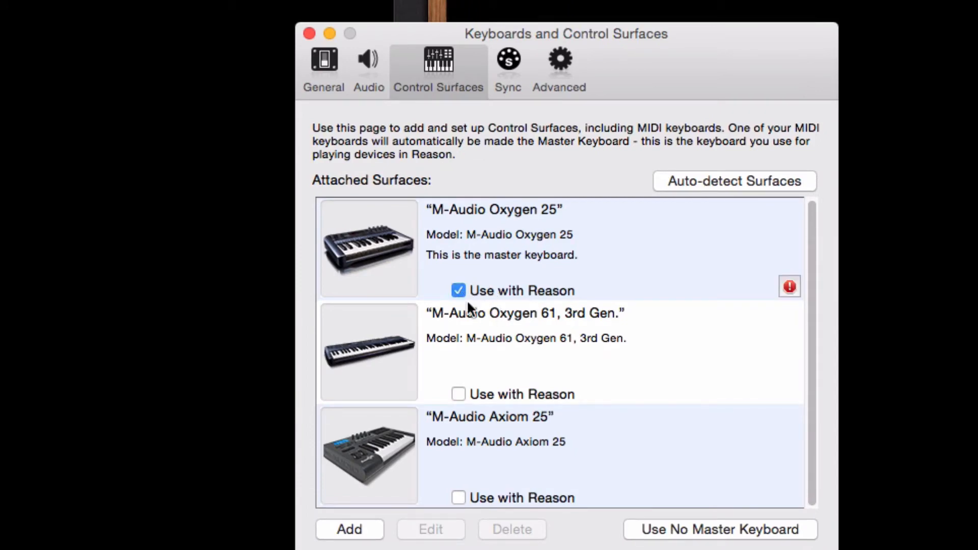
left_click(458, 290)
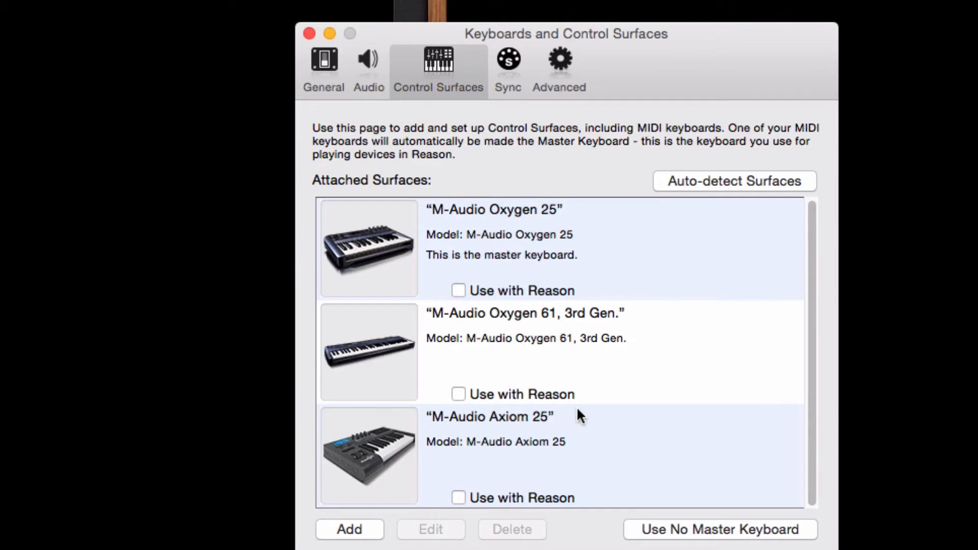
scroll(576, 407, "up", 1)
scroll(576, 407, "down", 1)
scroll(576, 407, "up", 1)
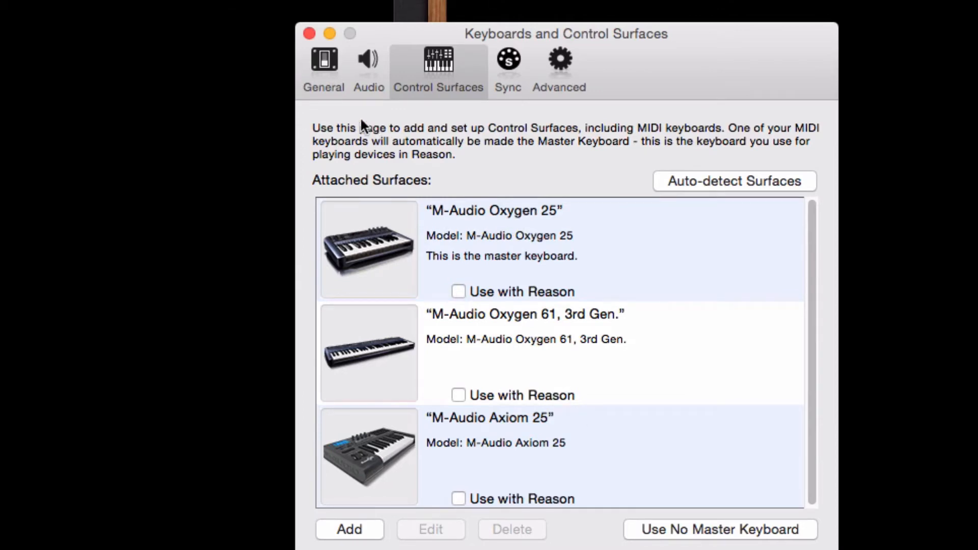
left_click(308, 34)
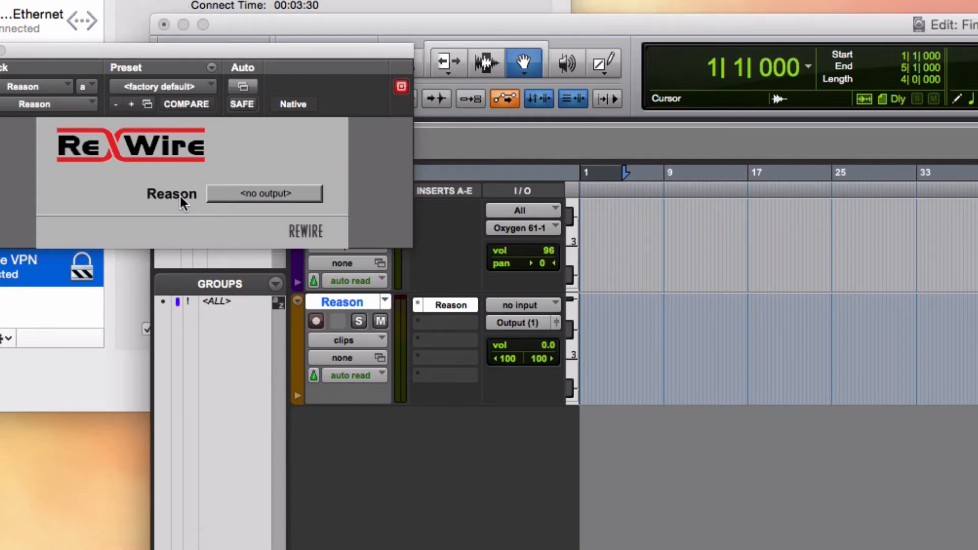
Set the Reason track's ReWire output to Mix L - Mix R and raise Reason's rack
left_click(266, 194)
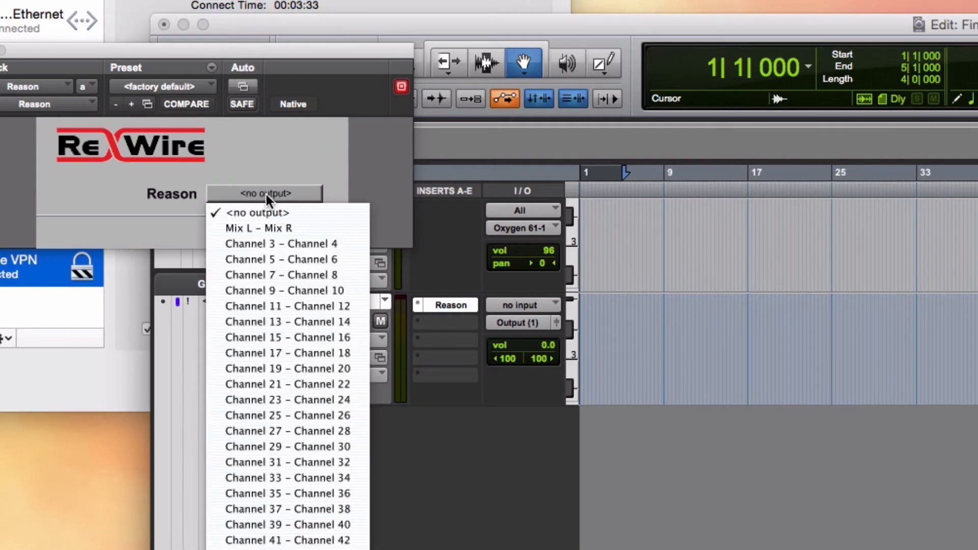
left_click(275, 228)
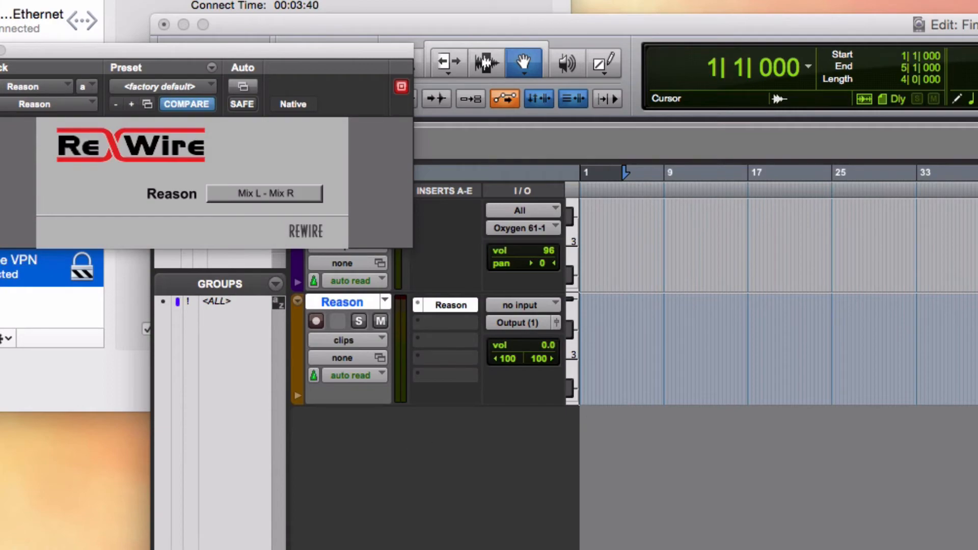
left_click_drag(744, 549, 720, 16)
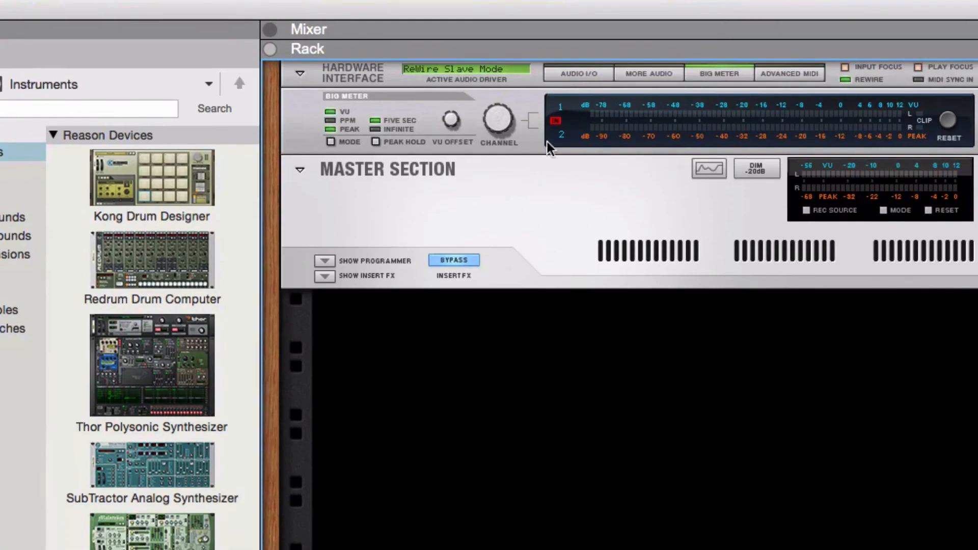
Expand the Hardware Interface's Audio I/O meters, check the rear cabling, then move Reason aside
left_click(588, 77)
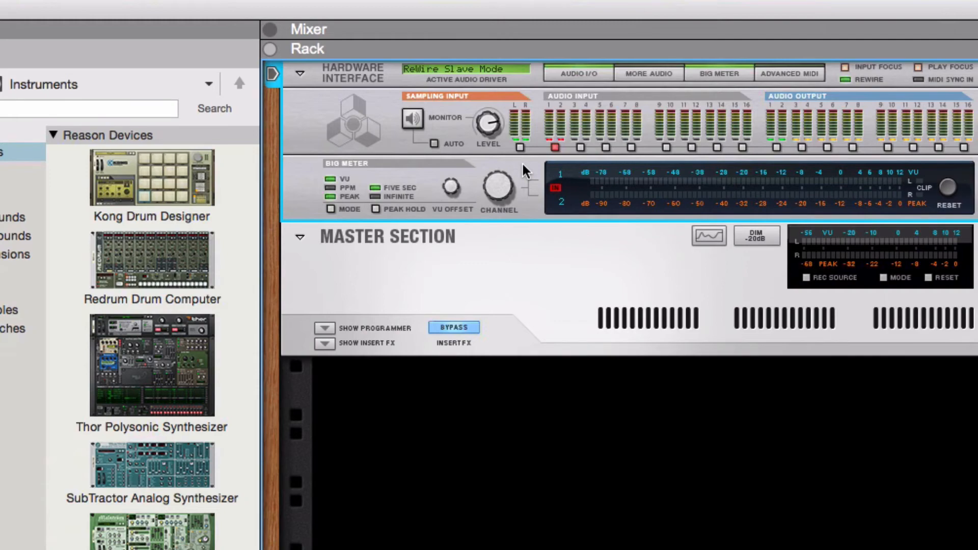
key("Tab")
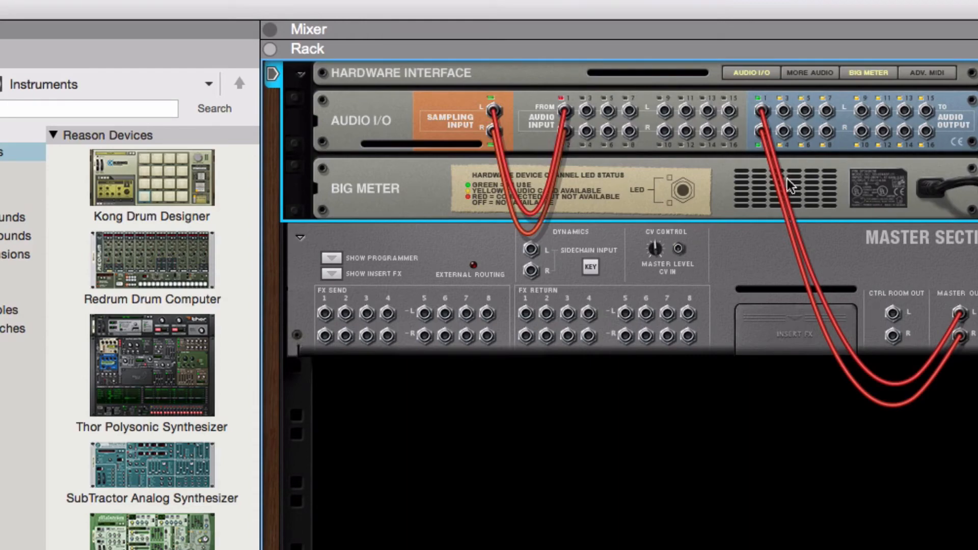
mouse_move(762, 118)
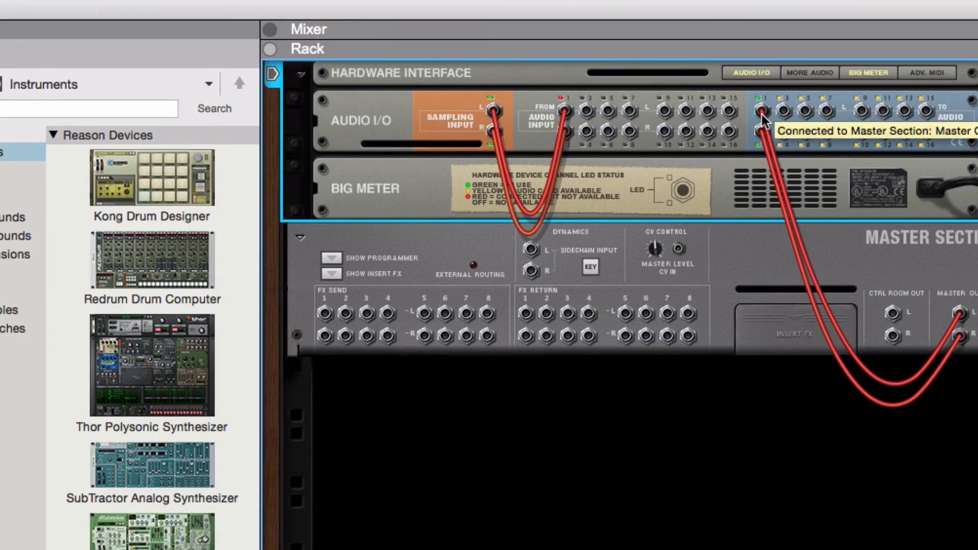
key("Tab")
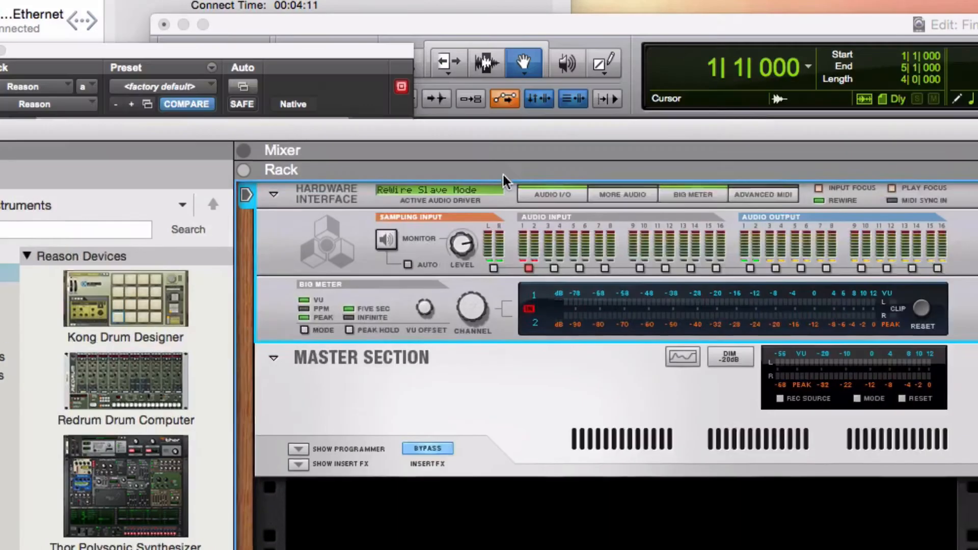
left_click_drag(503, 176, 541, 542)
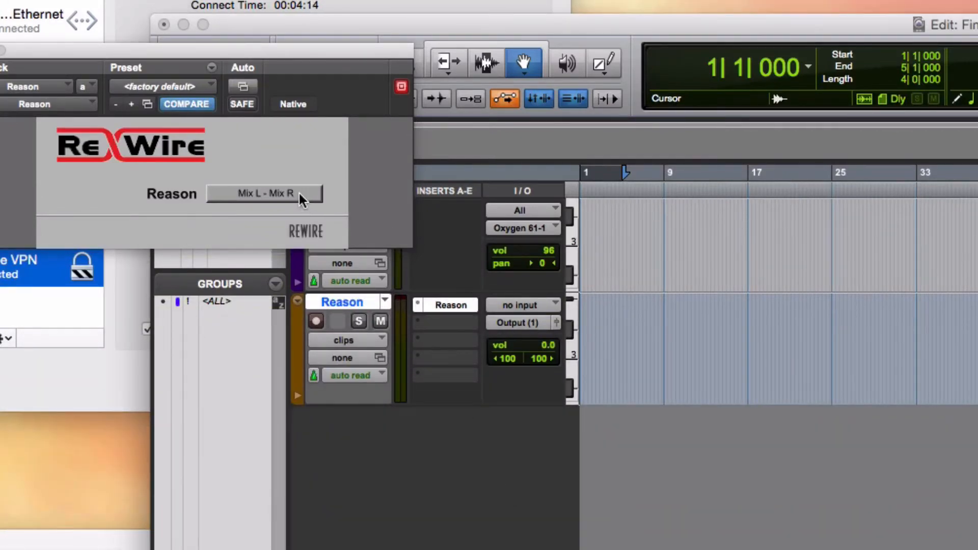
Confirm Mix L - Mix R as the ReWire output and close the plugin window
left_click(298, 193)
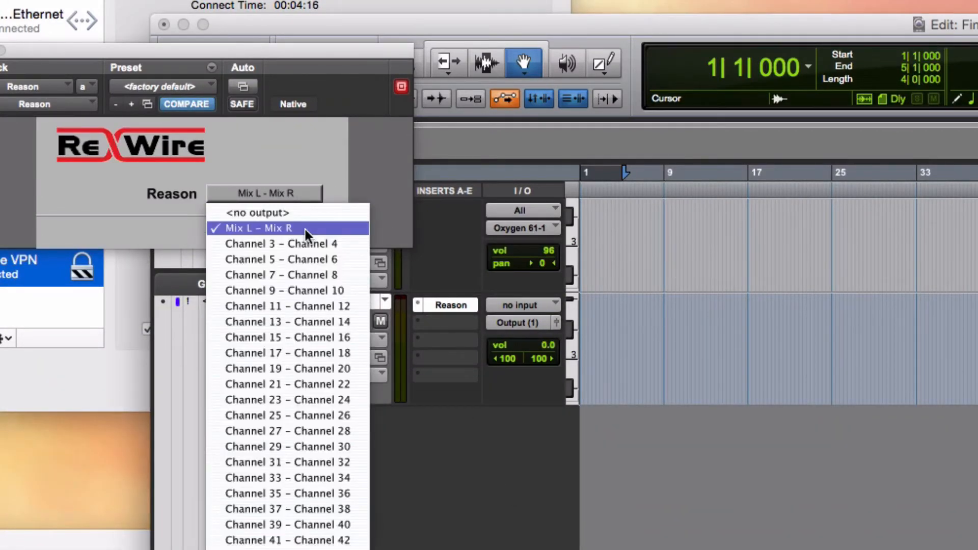
left_click(350, 154)
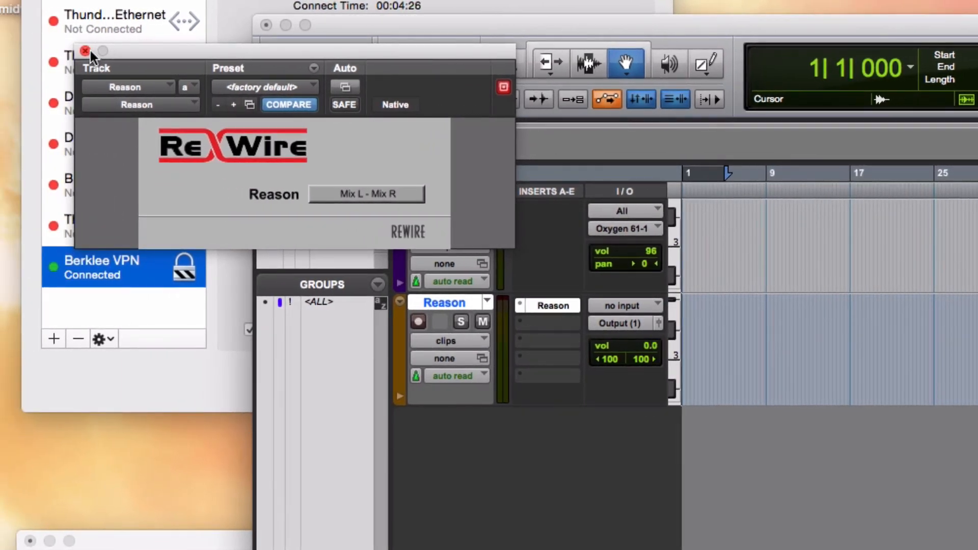
left_click(87, 51)
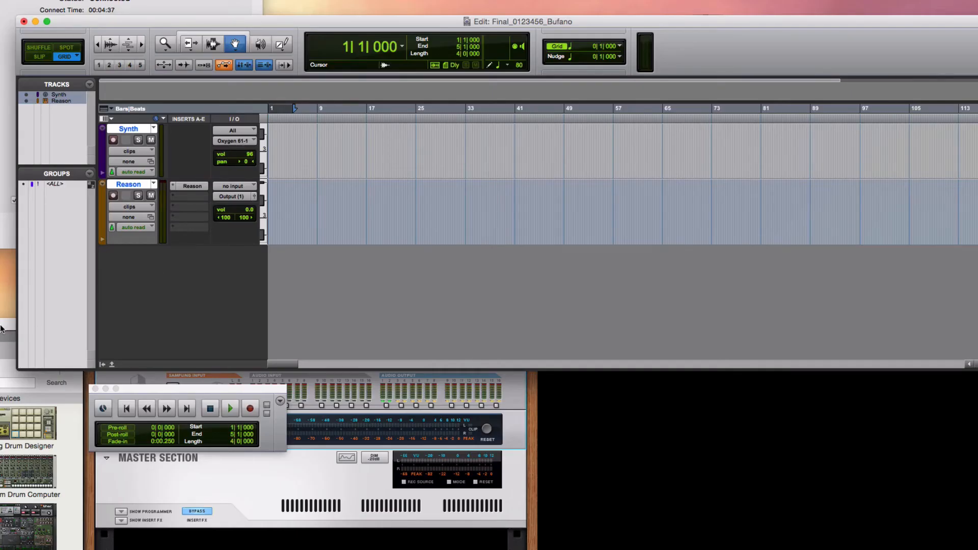
Drag a SubTractor Analog Synthesizer from the Instruments browser into Reason's empty rack
left_click_drag(1, 328, 62, 0)
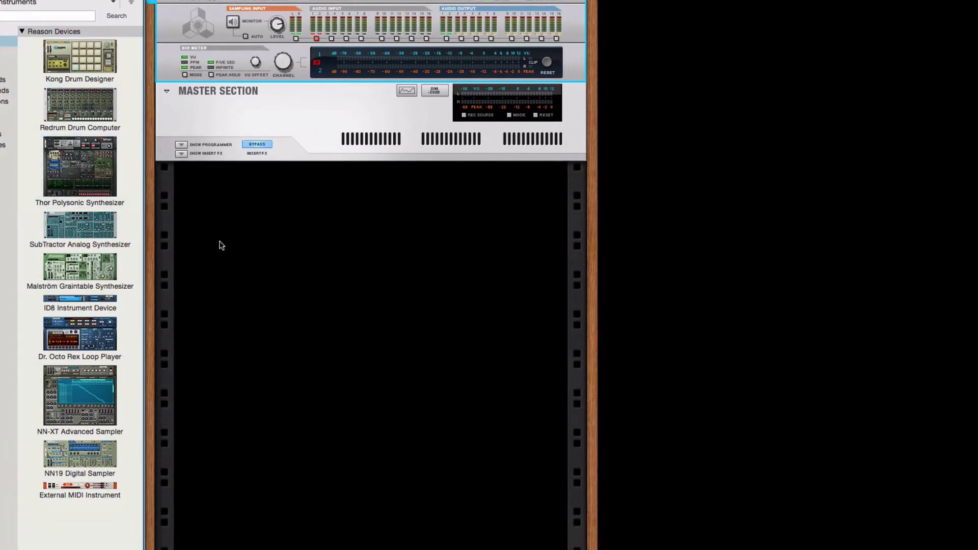
left_click(96, 226)
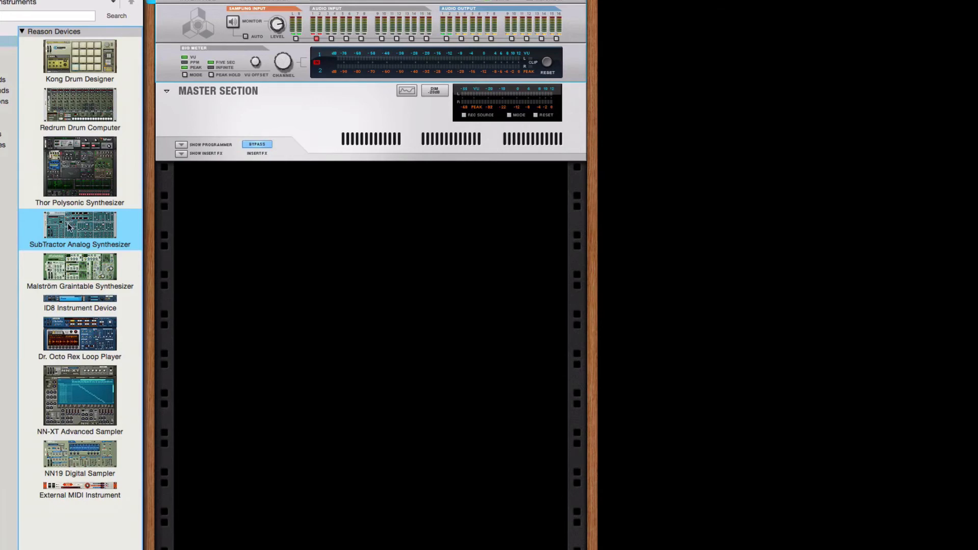
left_click_drag(69, 227, 278, 225)
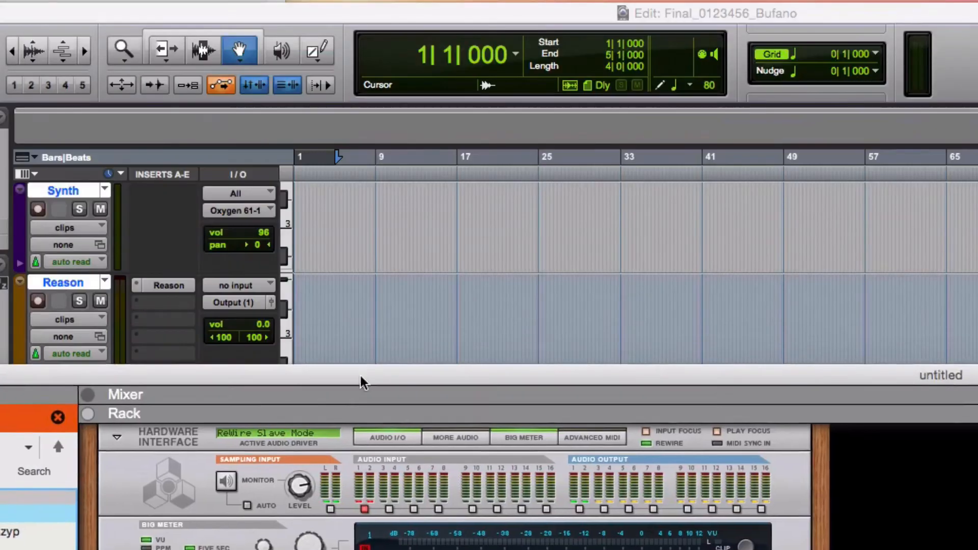
Route the Synth track's MIDI output to Bass Guitar channel 3 and record-enable the track
left_click_drag(356, 410, 357, 549)
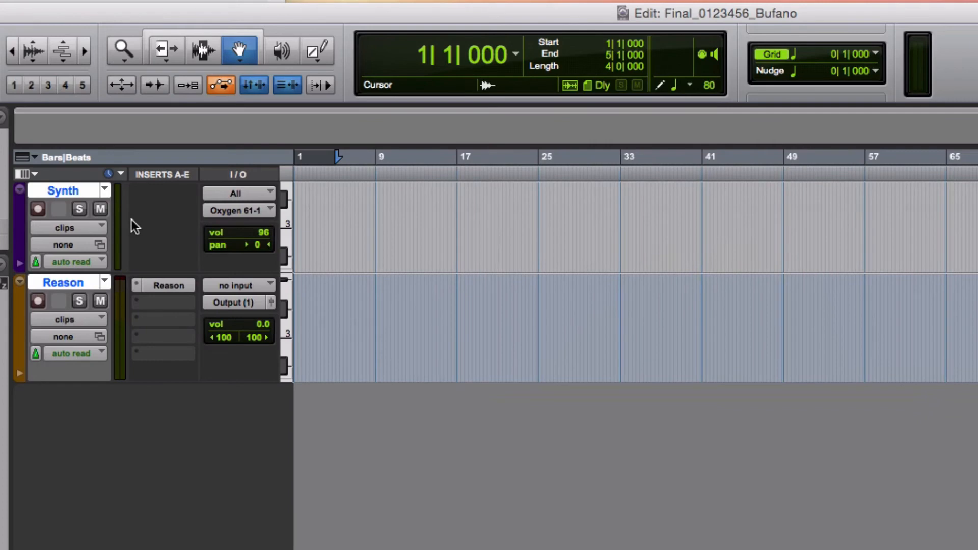
left_click(236, 211)
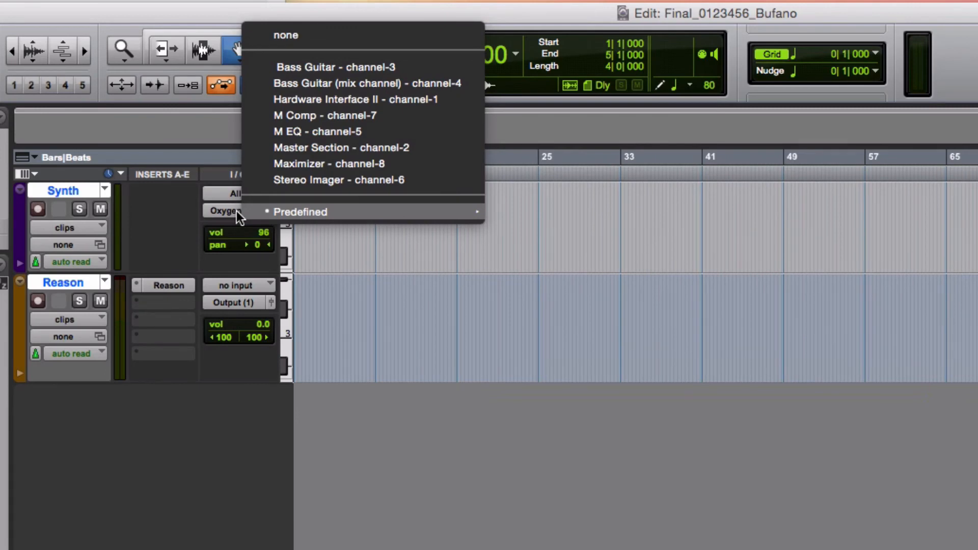
left_click(337, 68)
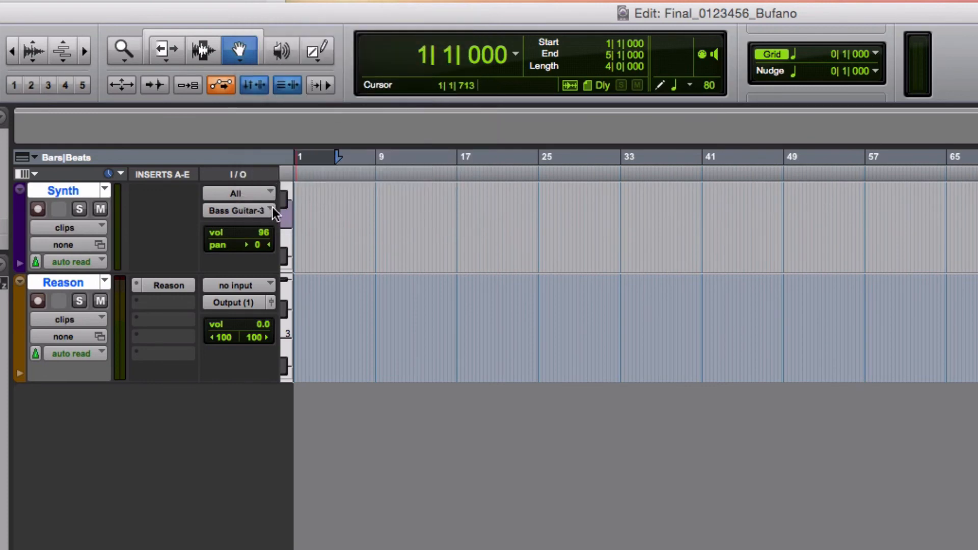
left_click(39, 210)
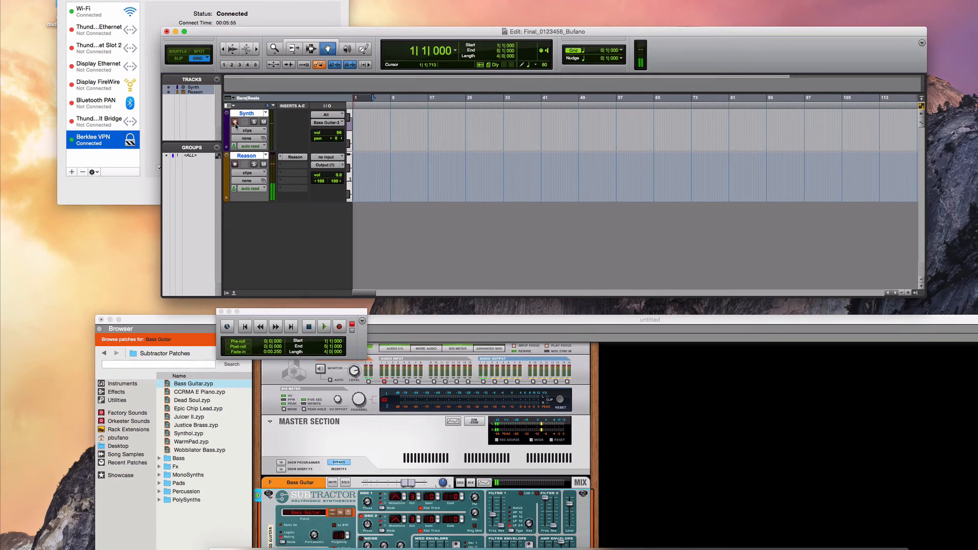
Arm the Synth track and position Reason's rack beneath the Pro Tools Edit window
left_click(234, 121)
mouse_move(420, 320)
left_mouse_down()
mouse_move(418, 262)
mouse_move(431, 243)
mouse_move(424, 316)
left_mouse_up()
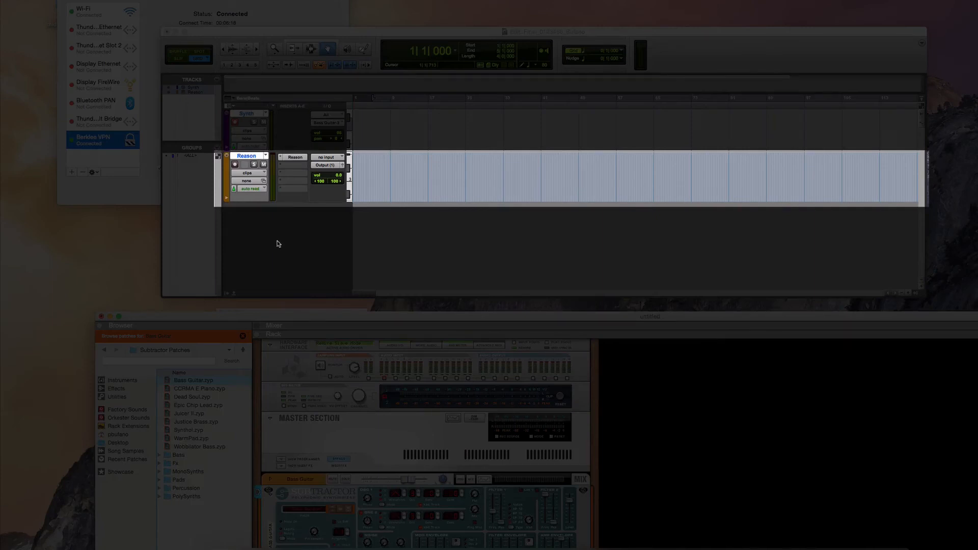
Make the Pro Tools Edit window active so the transport window shows again
left_click(277, 242)
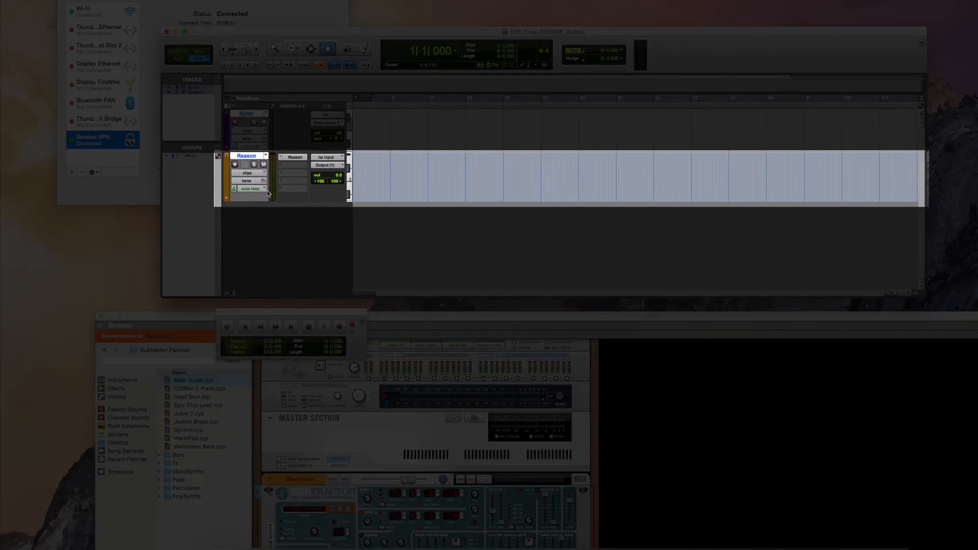